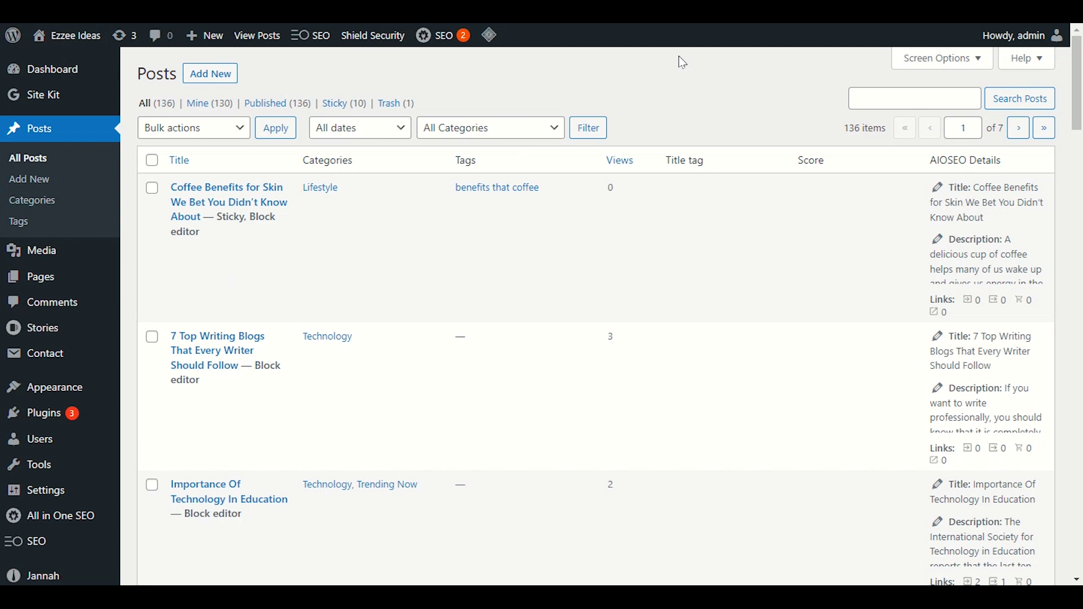
From Pages > All Pages, find the front page row and open it in the block editor
mouse_move(79, 275)
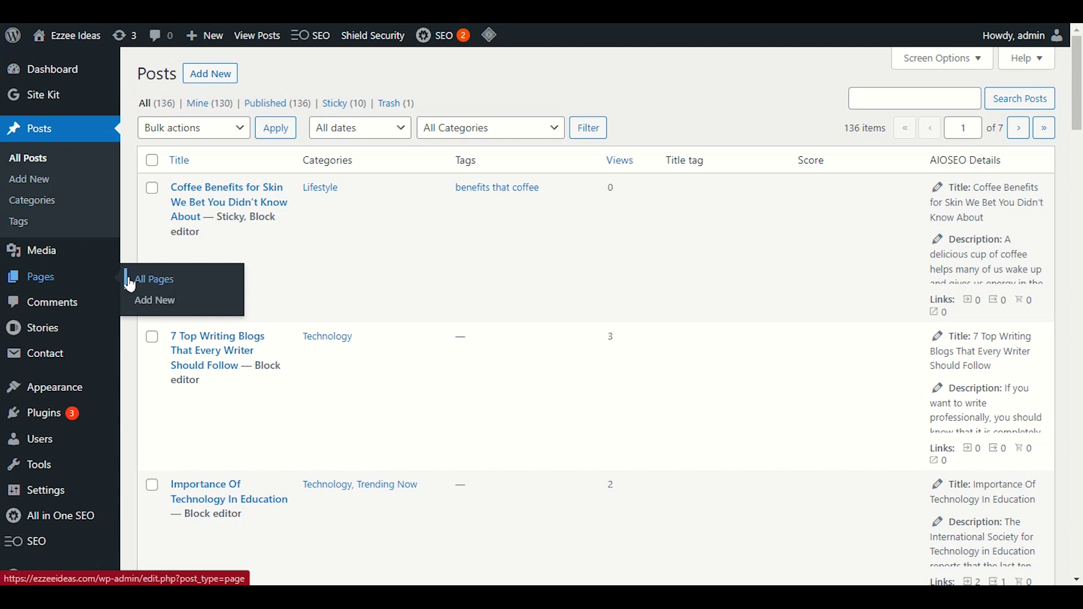
left_click(129, 282)
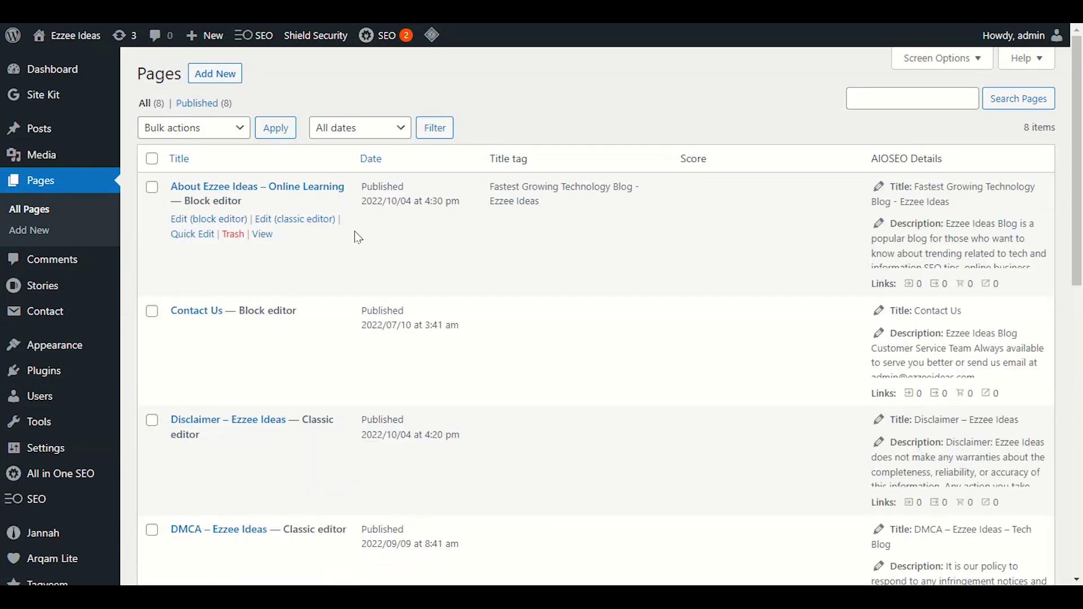
scroll(356, 236, "down", 2)
scroll(358, 238, "down", 7)
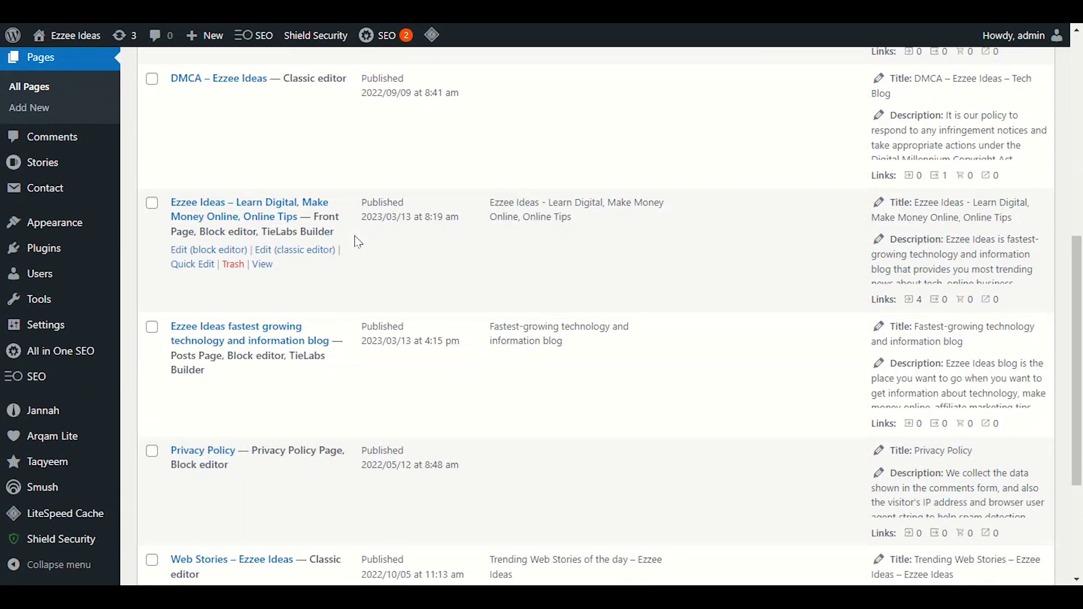
left_click_drag(311, 217, 342, 233)
left_click(360, 292)
left_click(194, 257)
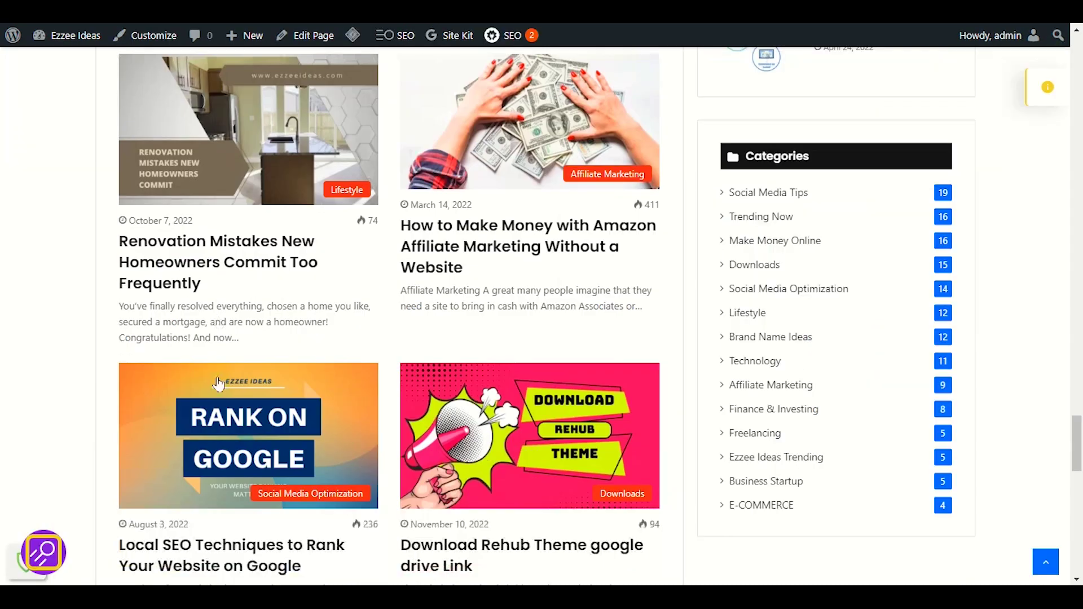
Scroll the front page down to its footer widgets and launch Customize from the admin bar
scroll(217, 378, "down", 12)
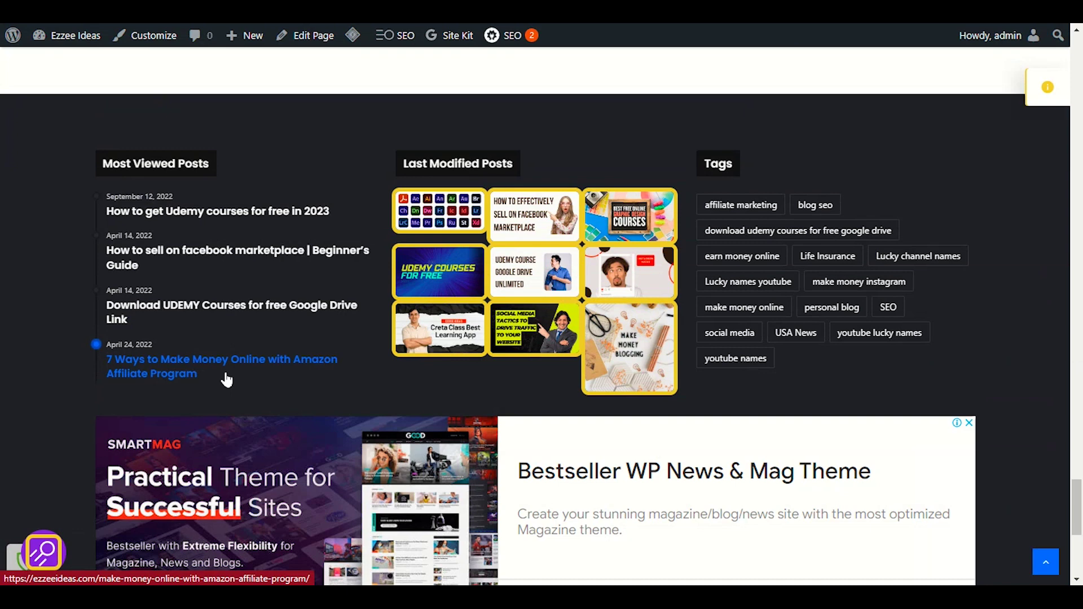
scroll(226, 375, "down", 2)
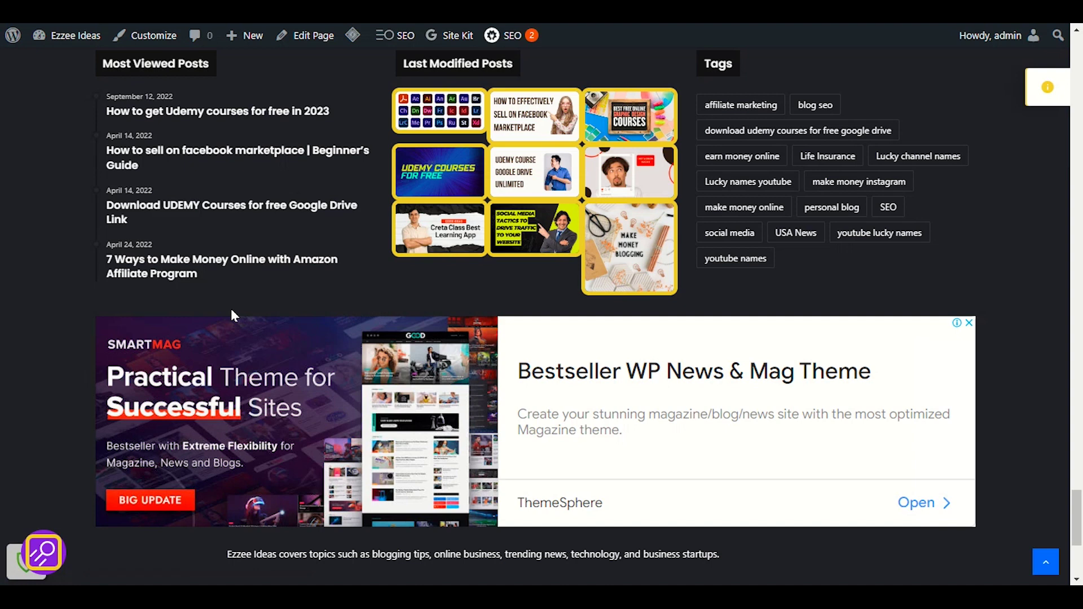
left_click(153, 50)
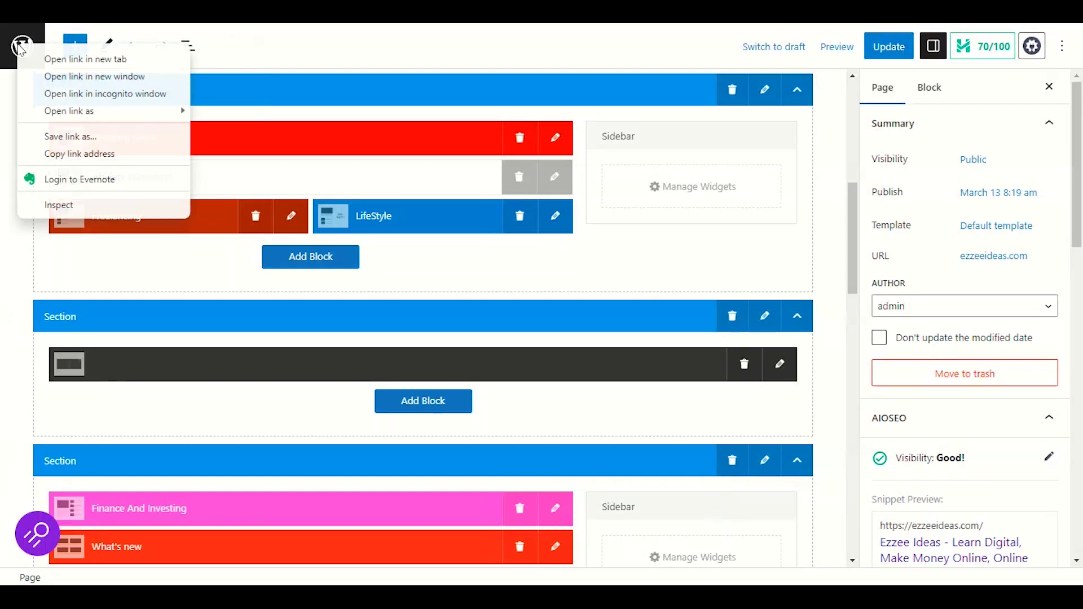
key("Escape")
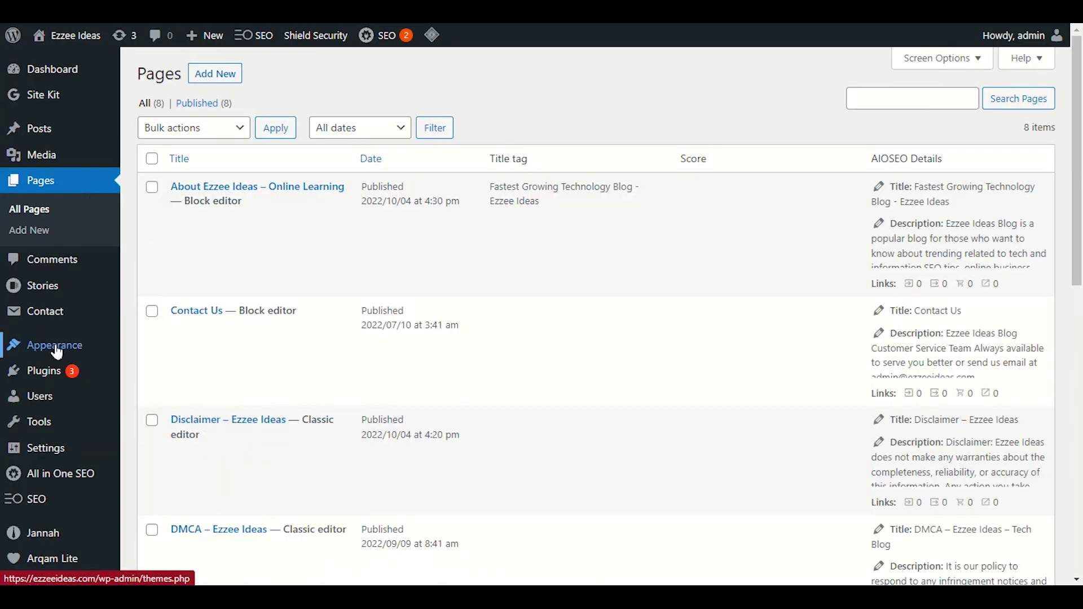
Go to Appearance > Widgets and choose Manage with Live Preview
mouse_move(85, 345)
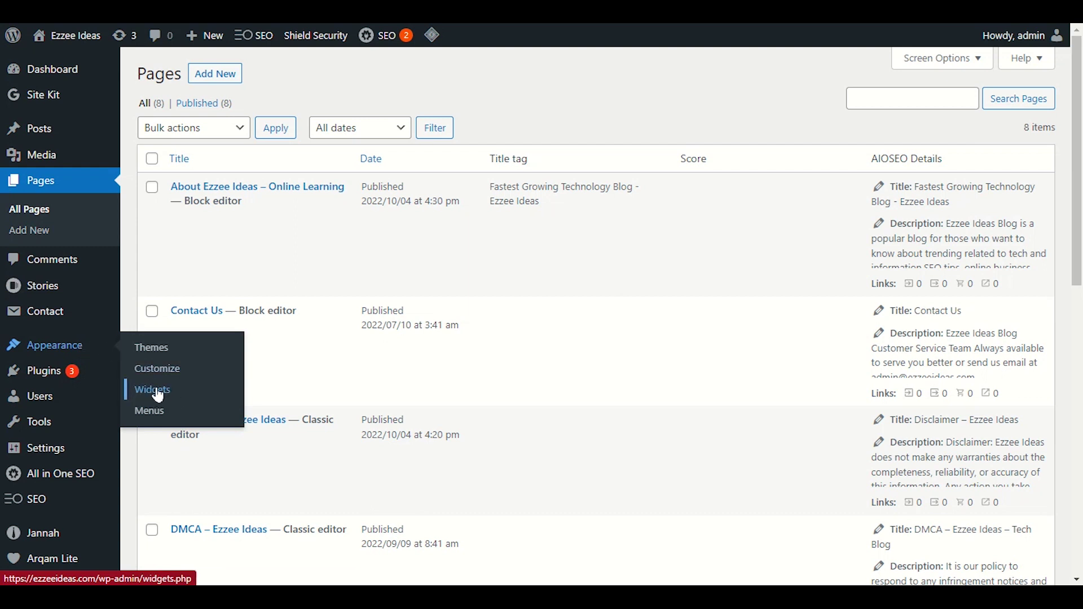
left_click(197, 392)
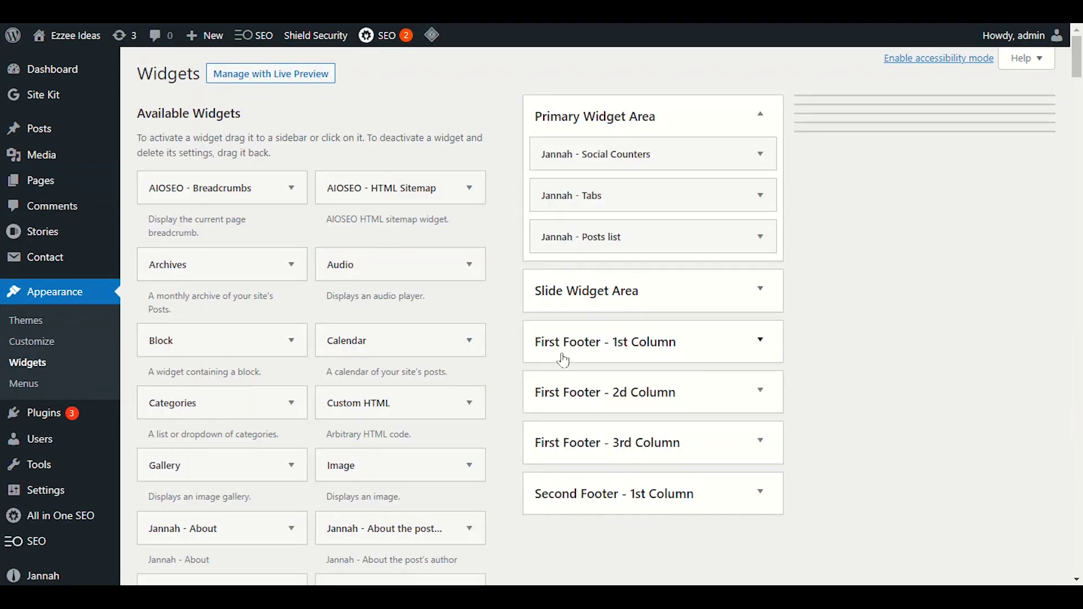
left_click(271, 73)
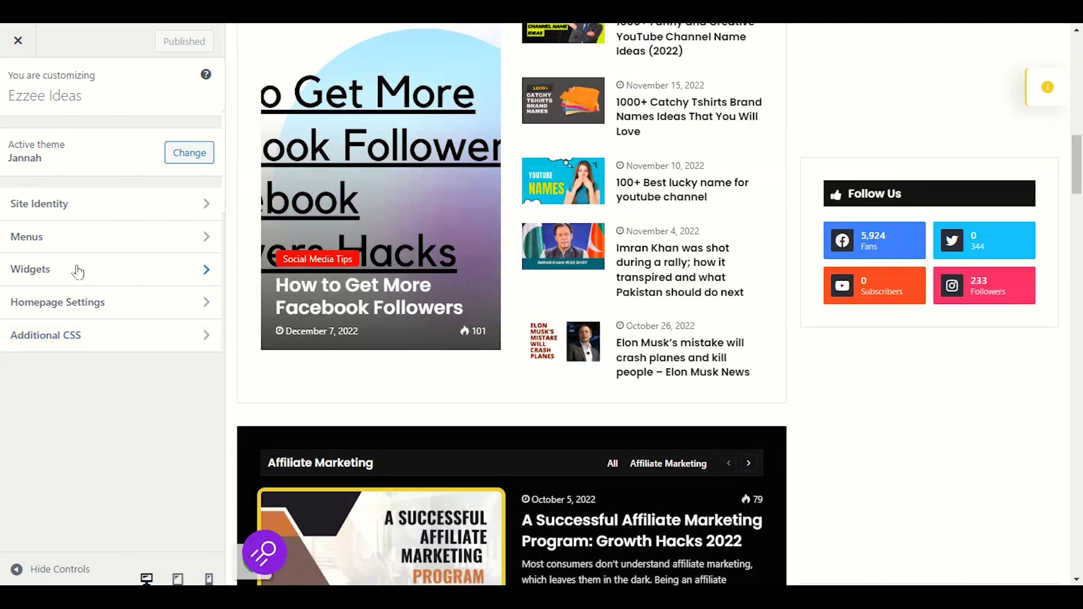
Open the Customizer's Widgets panel and bring the footer's site description into the preview
left_click(89, 269)
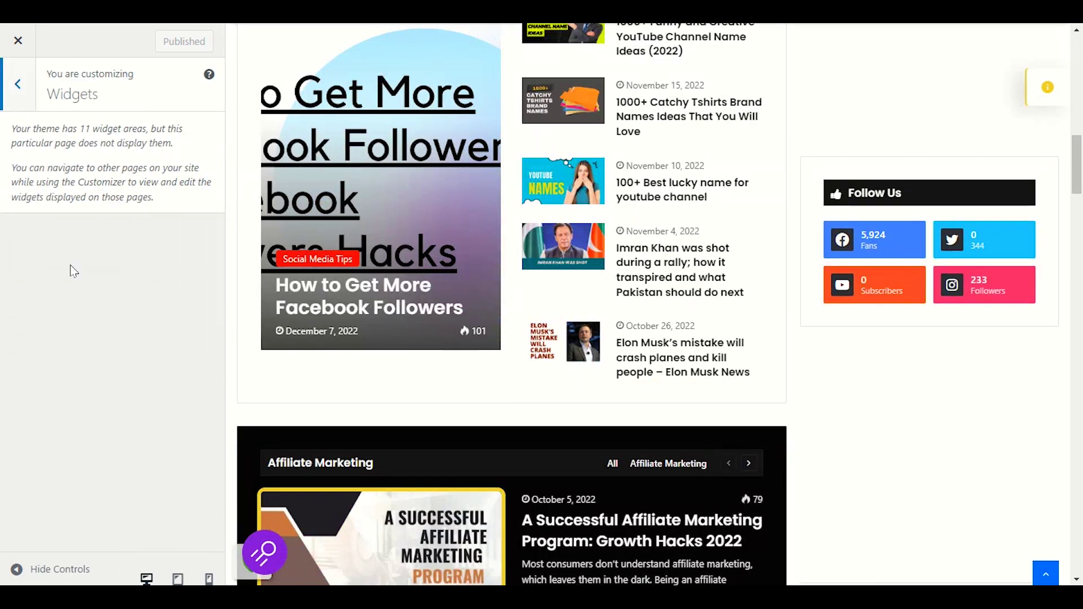
left_click_drag(1074, 172, 1081, 571)
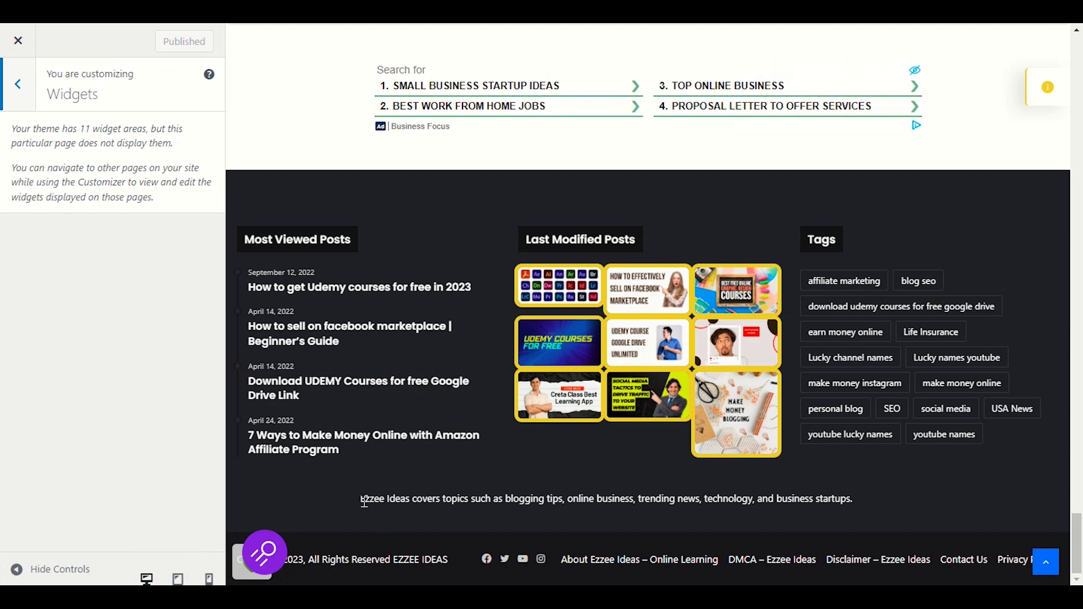
left_click_drag(364, 500, 867, 507)
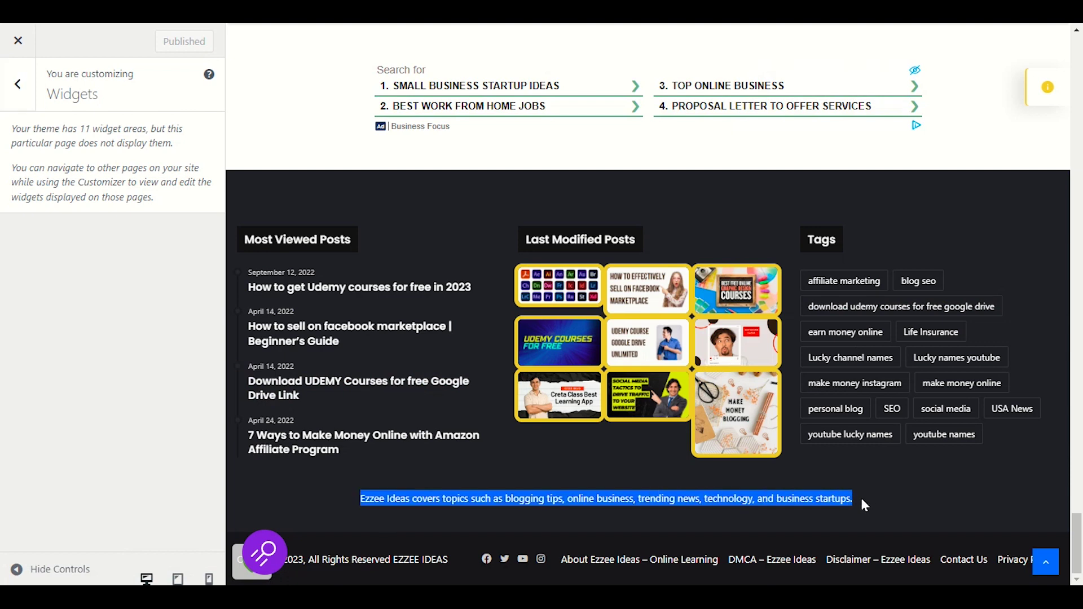
left_click(815, 498)
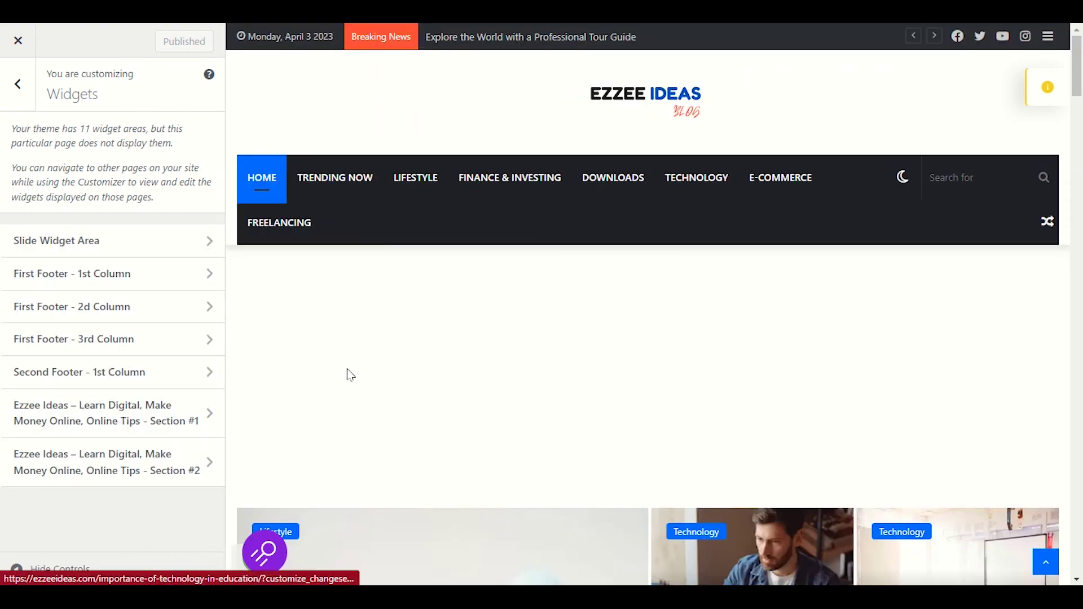
Review the footer's Most Viewed Posts and Last Modified Posts headings and description line
left_click_drag(1076, 65, 1076, 543)
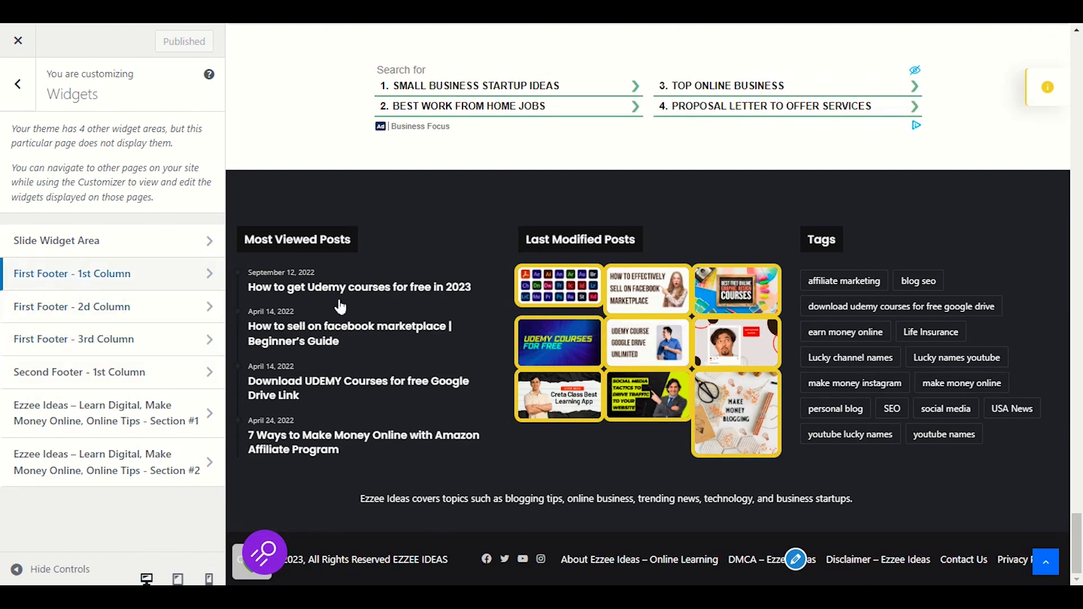
left_click_drag(351, 240, 243, 240)
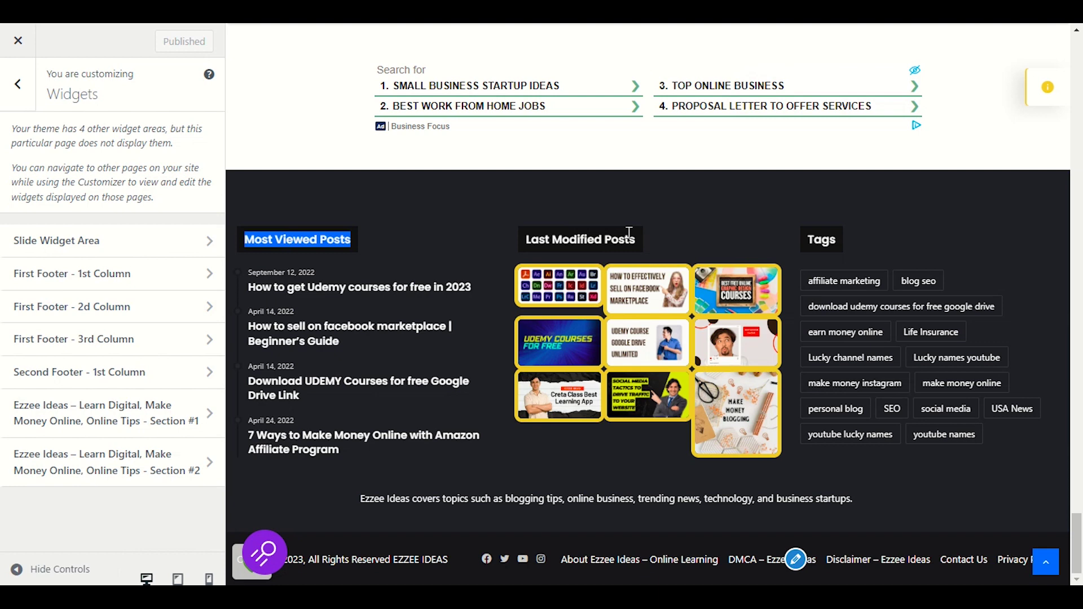
left_click_drag(628, 239, 526, 239)
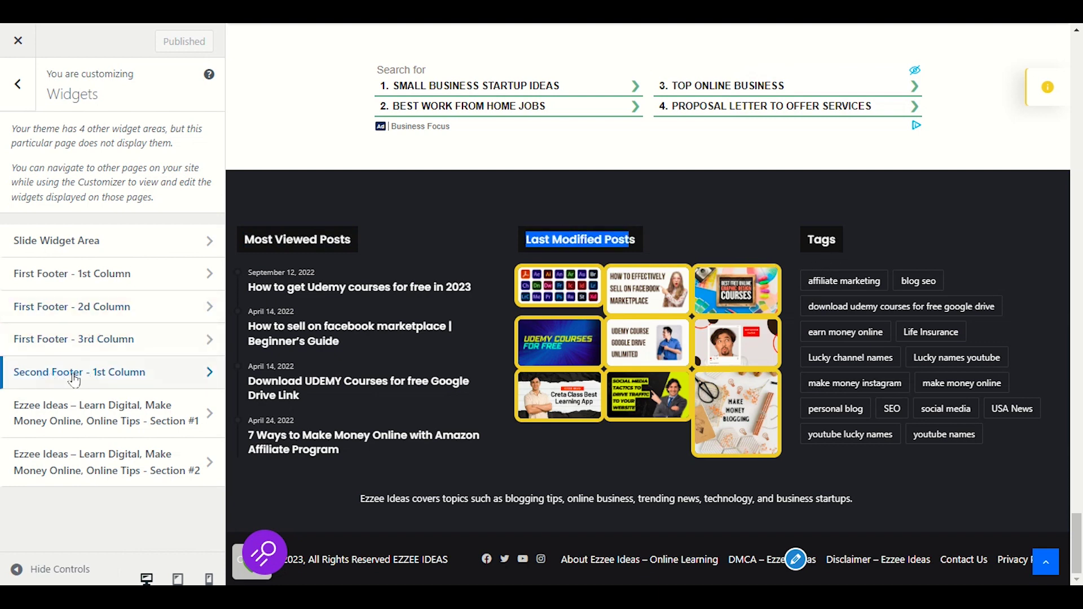
left_click_drag(530, 499, 823, 500)
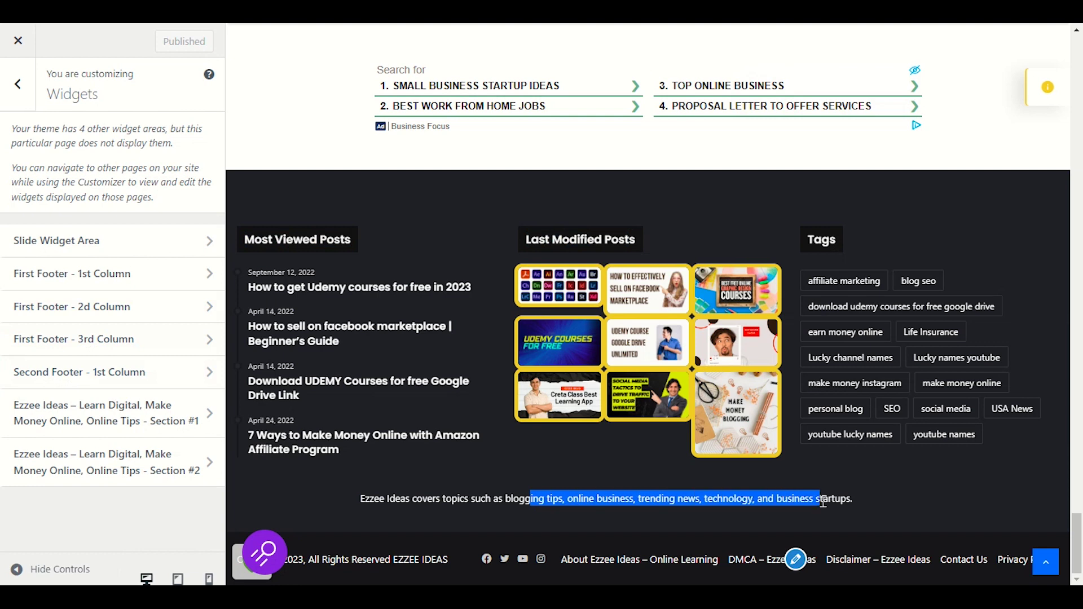
Inspect the Newsletter widget in Second Footer - 1st Column, then reload the Customizer, discarding changes
left_click(198, 379)
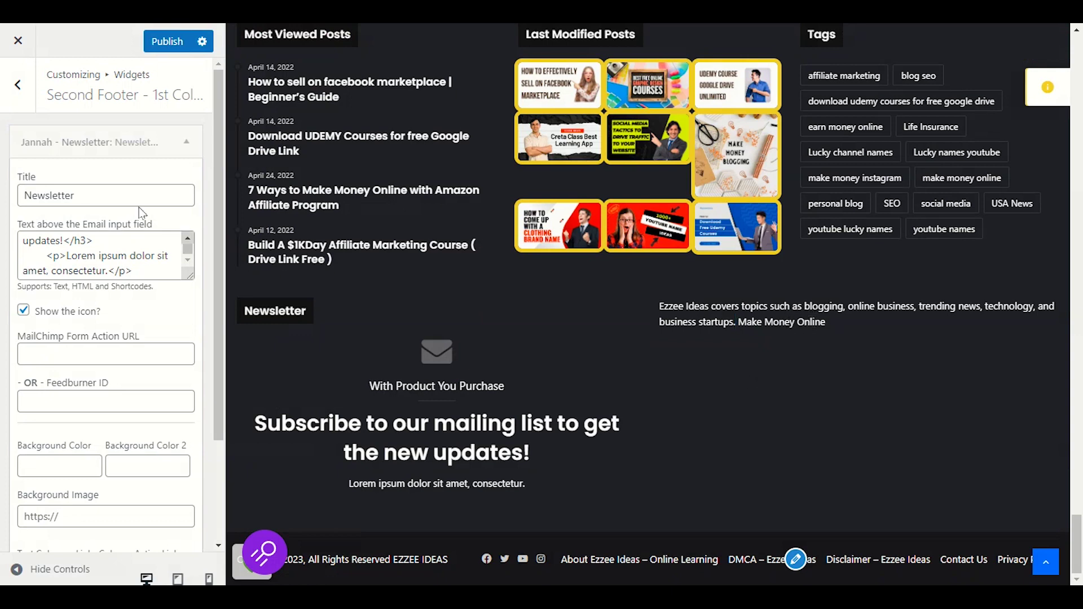
left_click(179, 146)
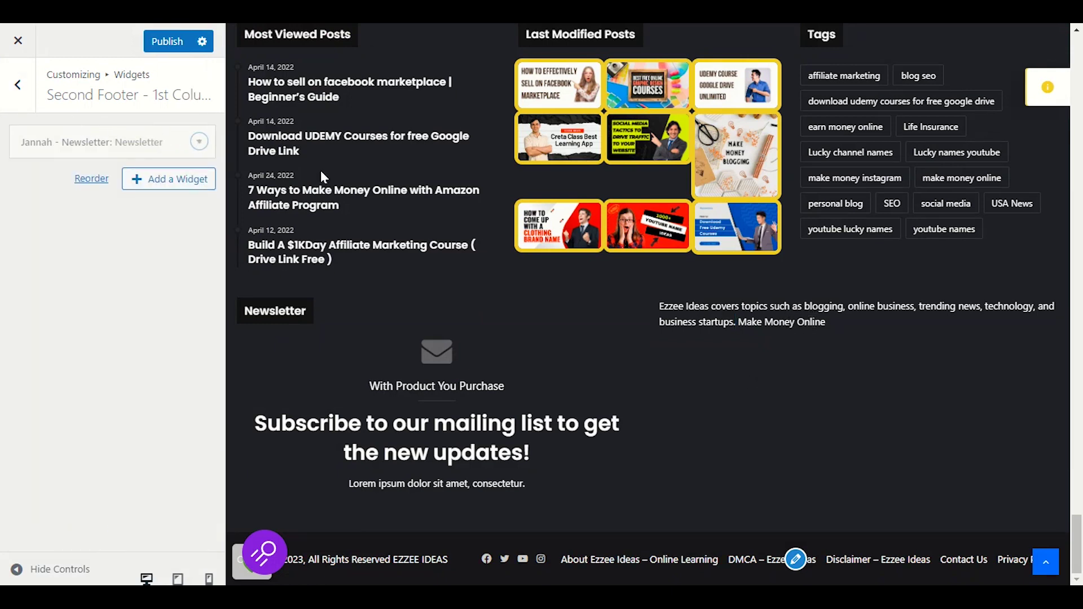
key("F5")
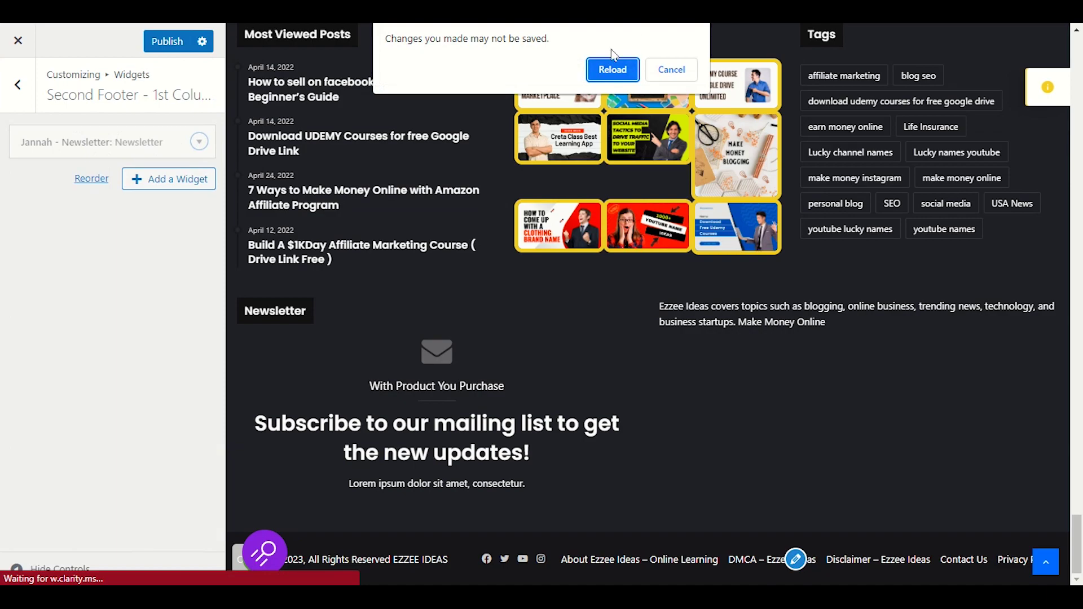
left_click(613, 72)
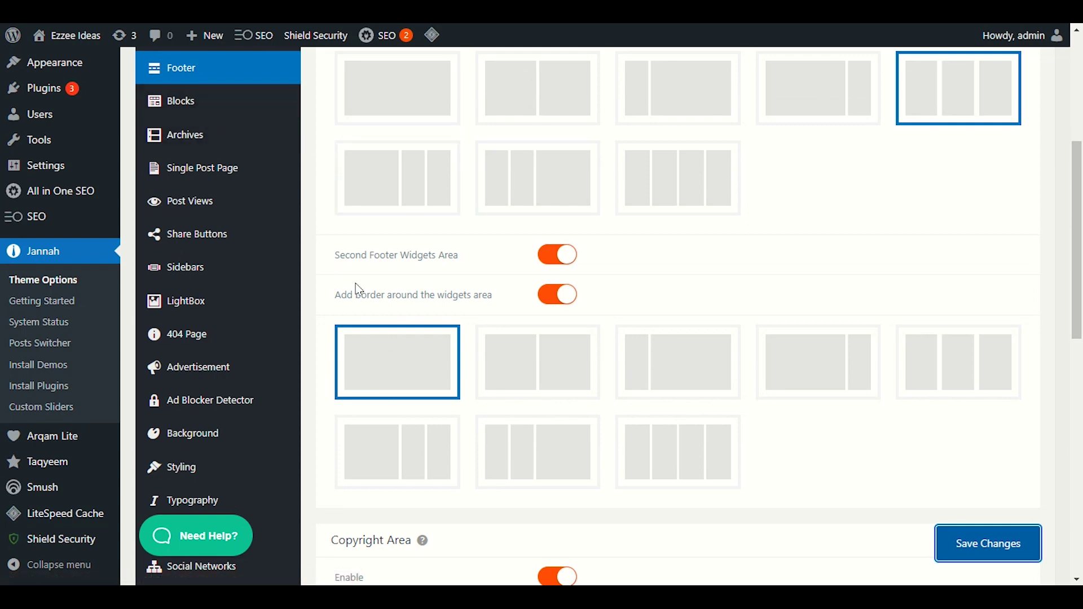
Check the Second Footer Widgets Area border option, then scroll the preview to the empty second footer
scroll(415, 375, "up", 2)
scroll(391, 346, "down", 2)
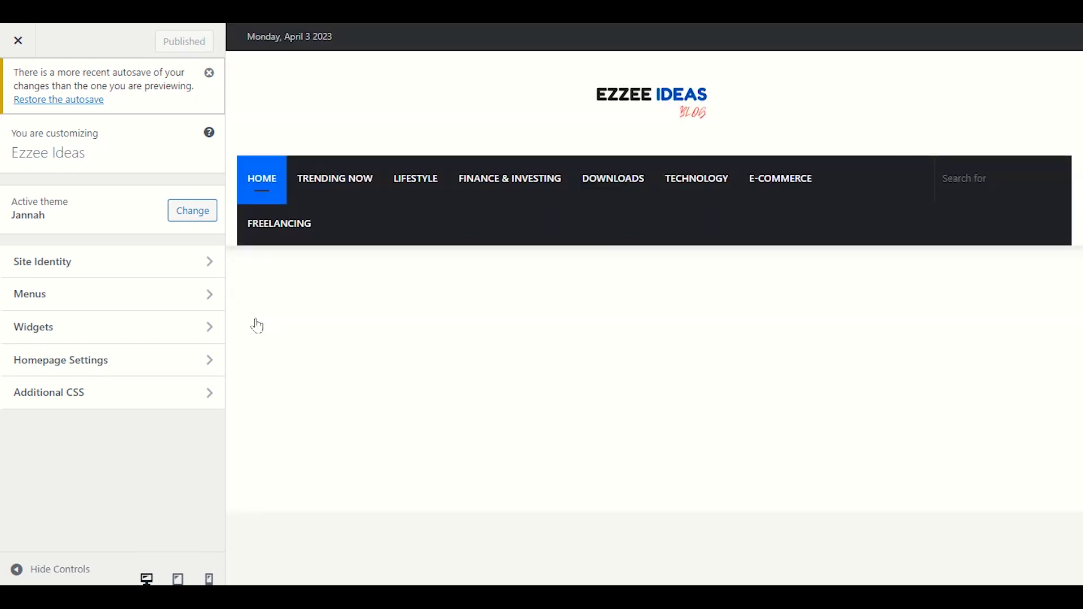
scroll(273, 373, "down", 10)
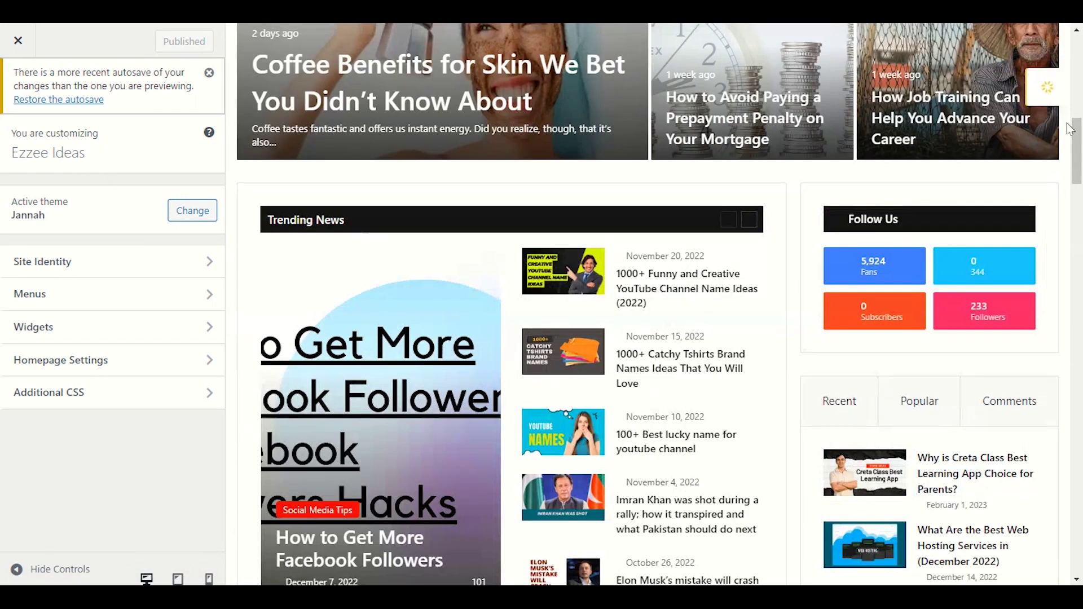
left_click_drag(1078, 176, 1077, 564)
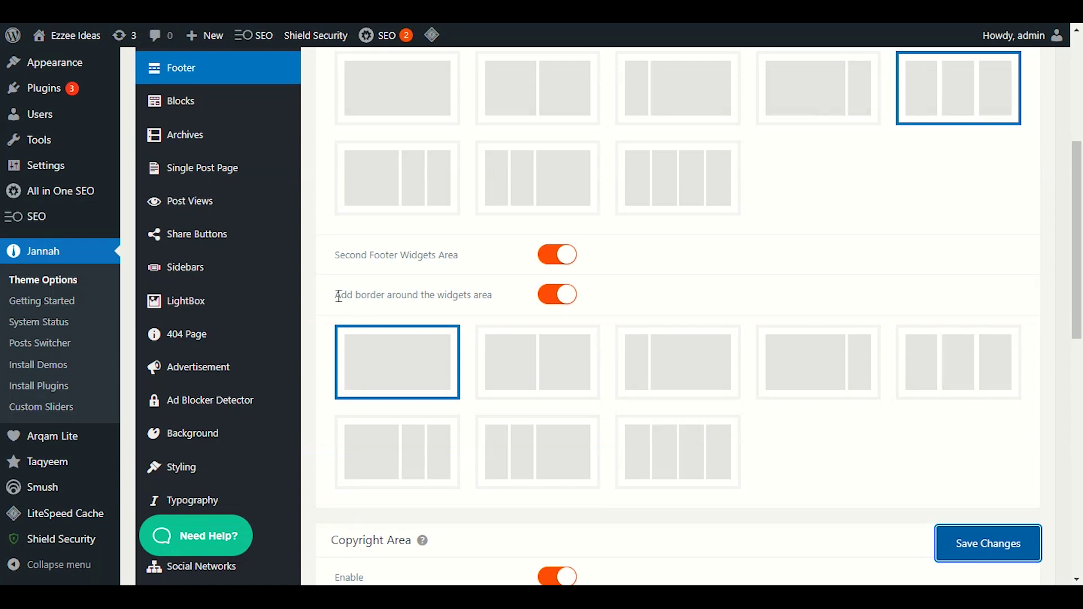
mouse_move(495, 296)
left_mouse_down()
mouse_move(370, 295)
mouse_move(495, 296)
left_mouse_up()
triple_click(453, 297)
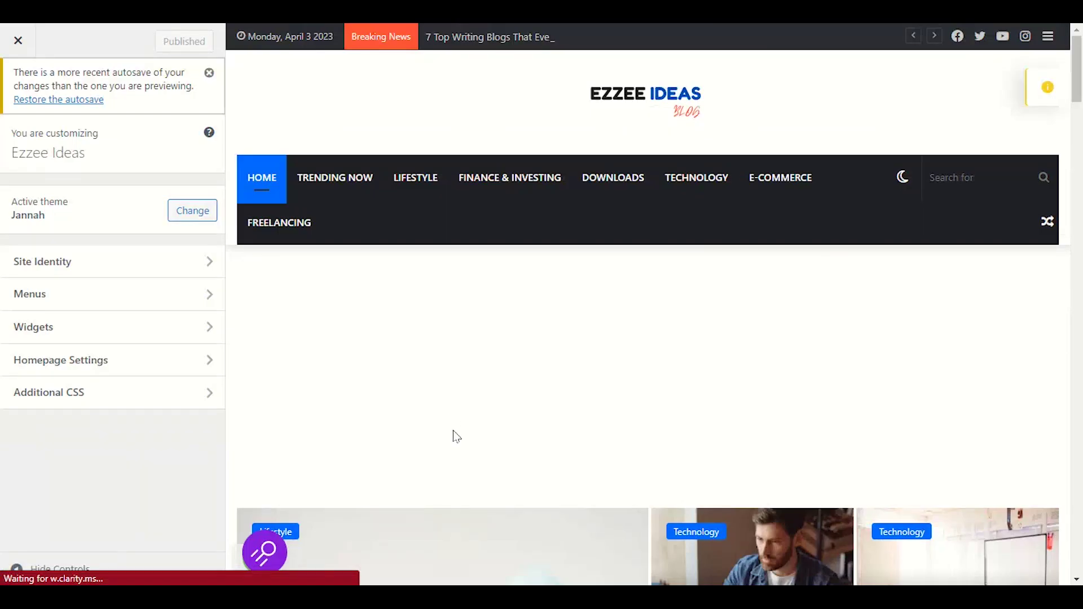
scroll(454, 435, "down", 5)
scroll(1079, 109, "down", 10)
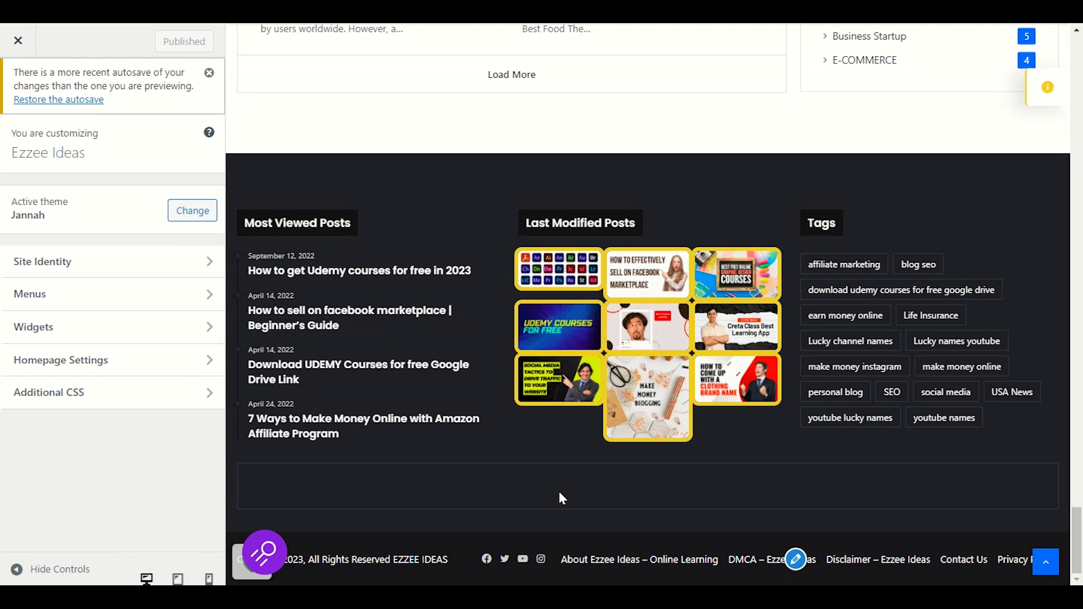
Open the Second Footer - 1st Column widgets and browse the widgets available to add
left_click(118, 327)
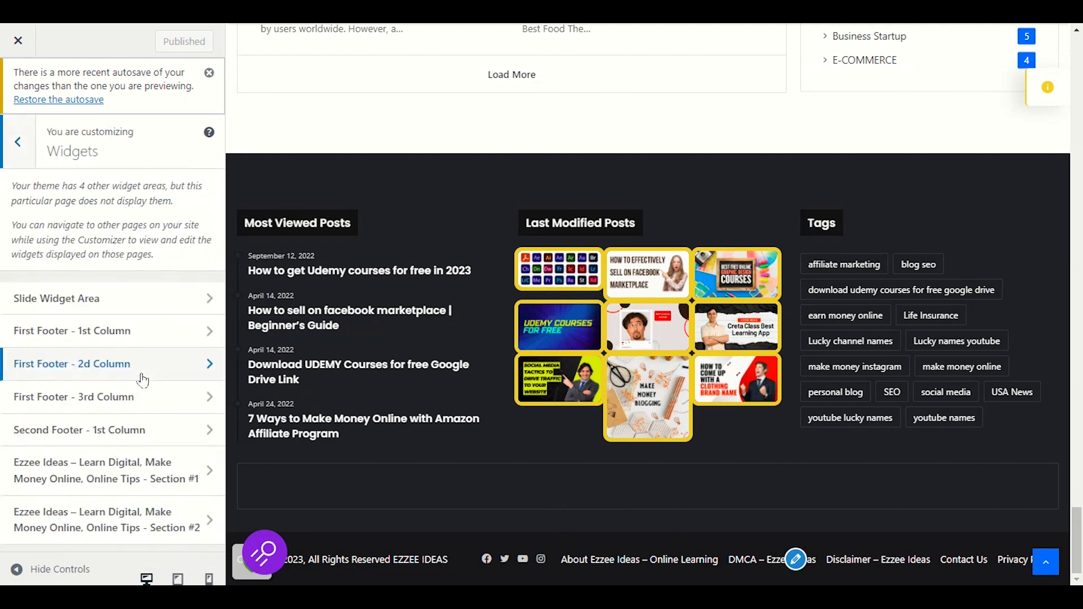
left_click(200, 431)
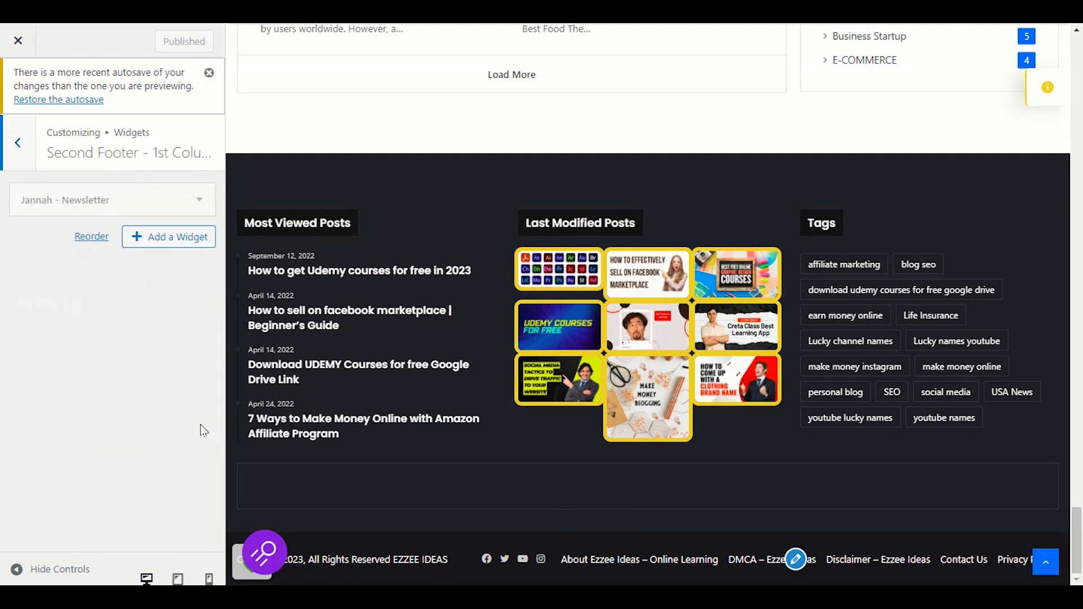
left_click(200, 201)
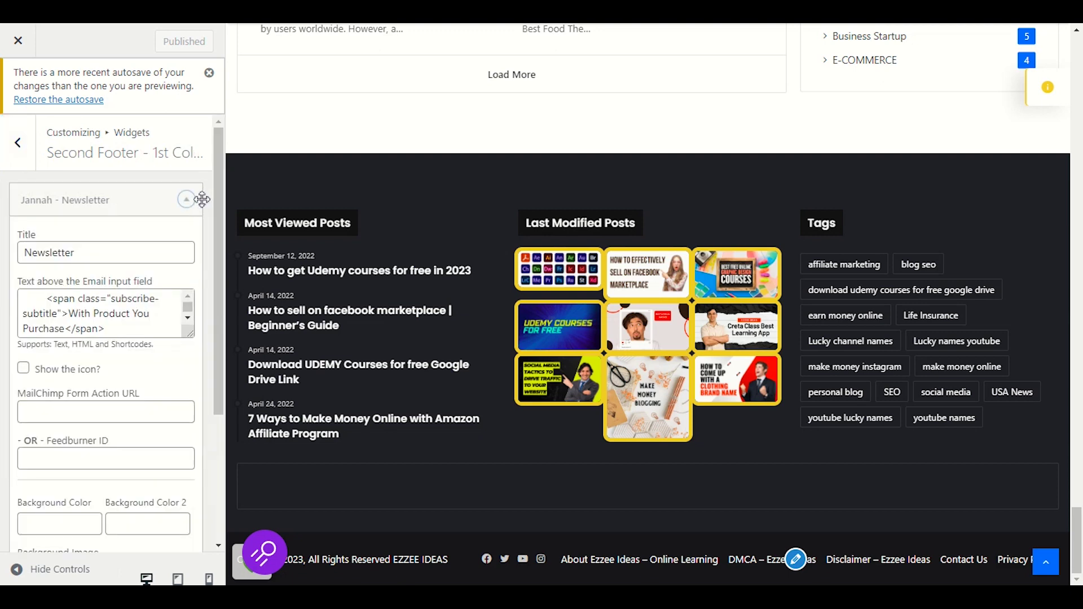
left_click(190, 202)
left_click(195, 236)
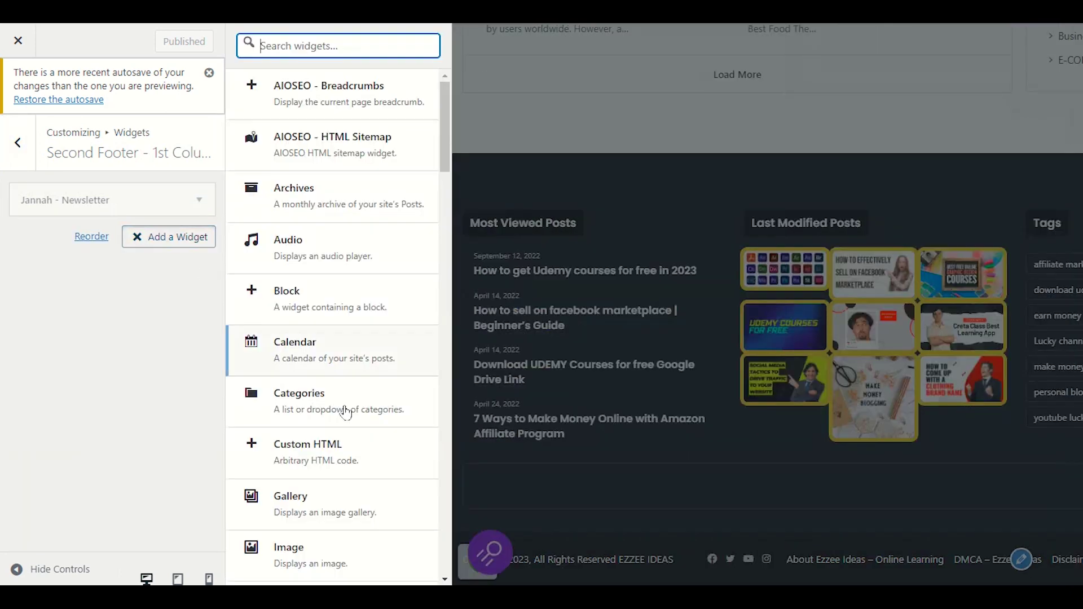
scroll(347, 415, "down", 5)
scroll(349, 414, "down", 7)
scroll(350, 416, "down", 5)
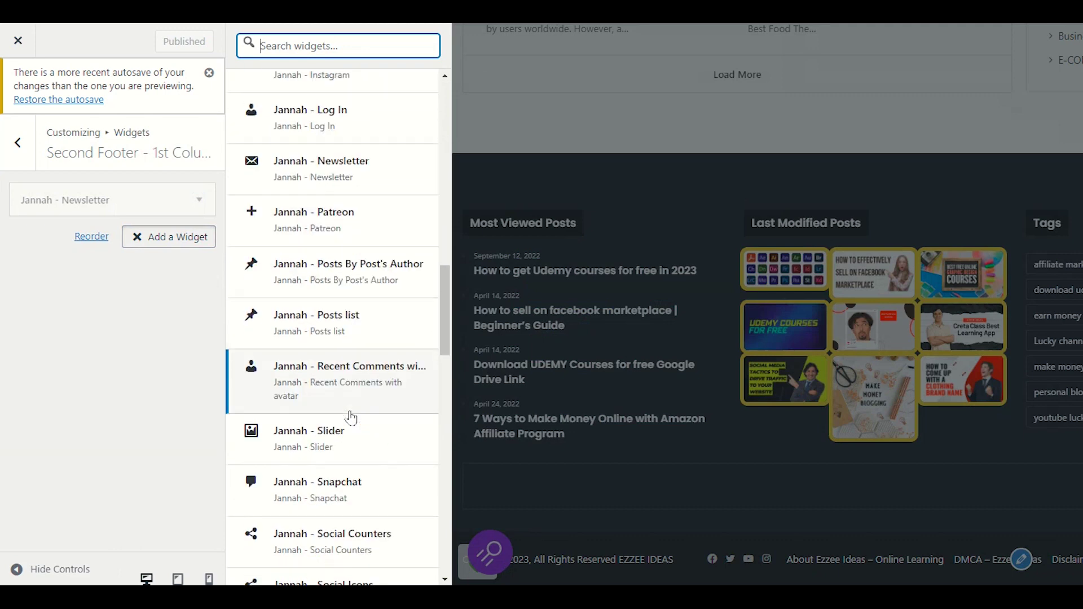
scroll(351, 418, "down", 8)
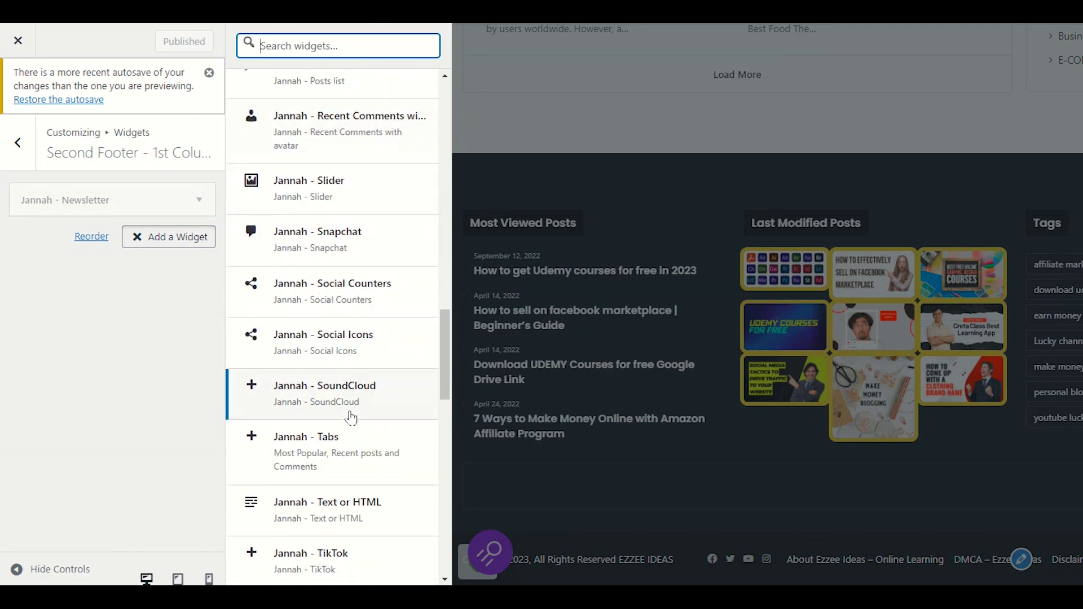
scroll(350, 418, "down", 10)
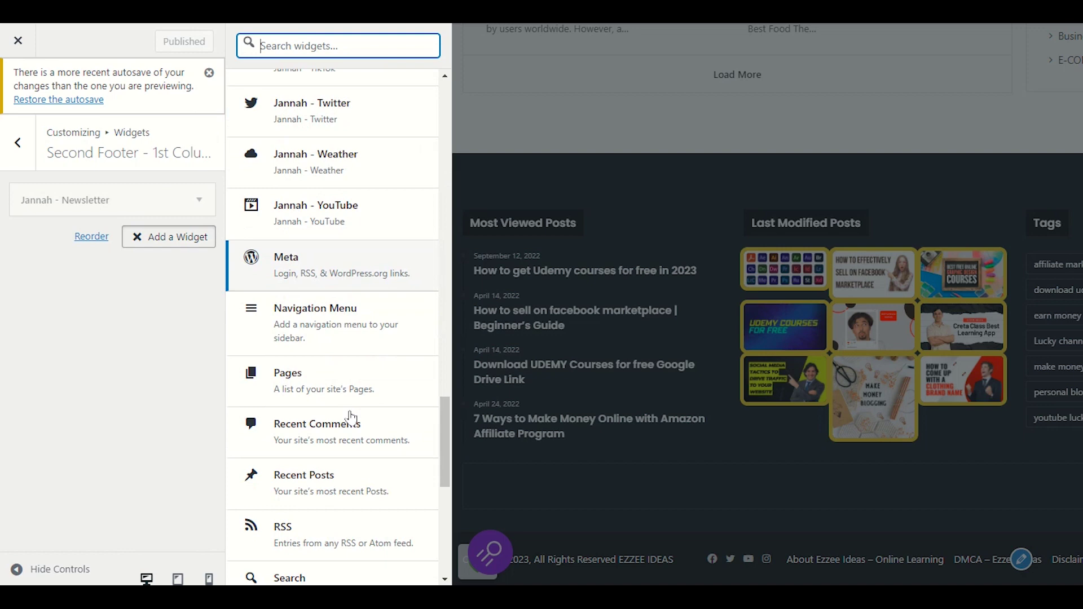
scroll(350, 418, "down", 4)
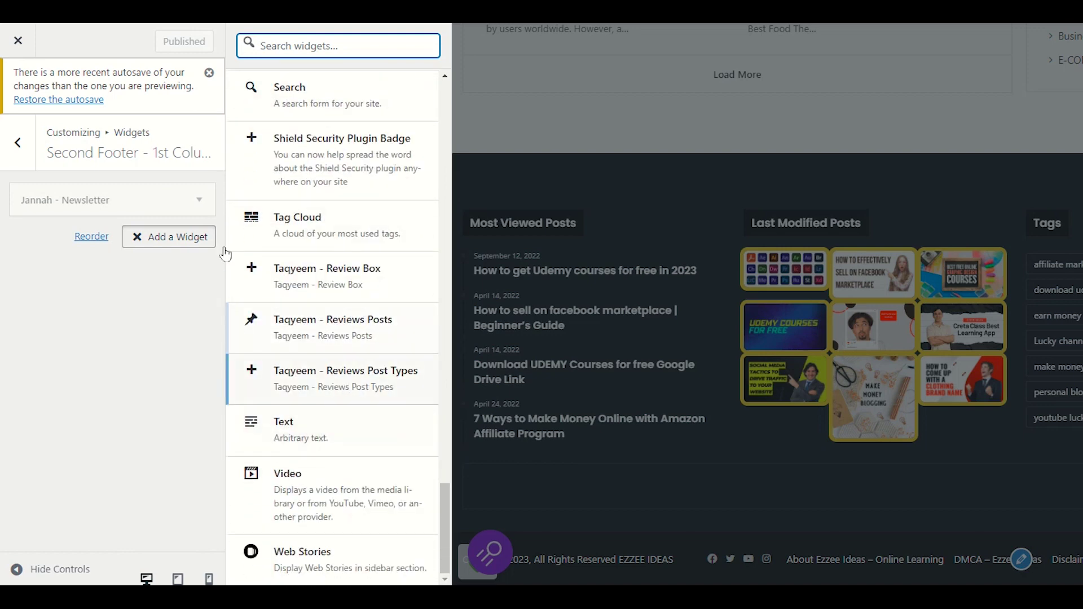
Tick 'Show the icon?' in the Jannah - Newsletter widget and select the MailChimp Form Action URL field
left_click(199, 200)
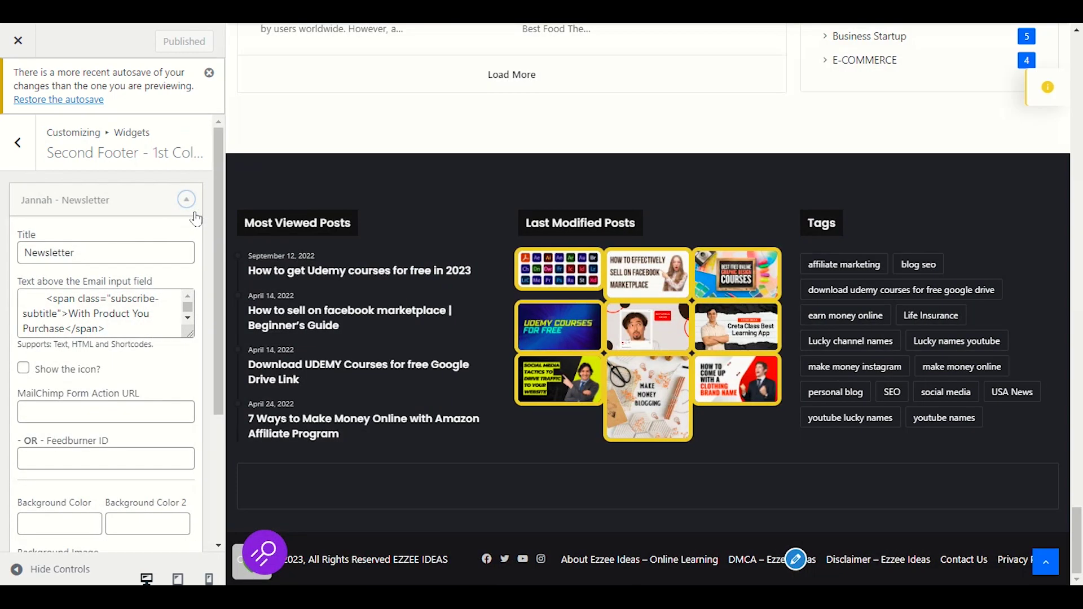
left_click(24, 368)
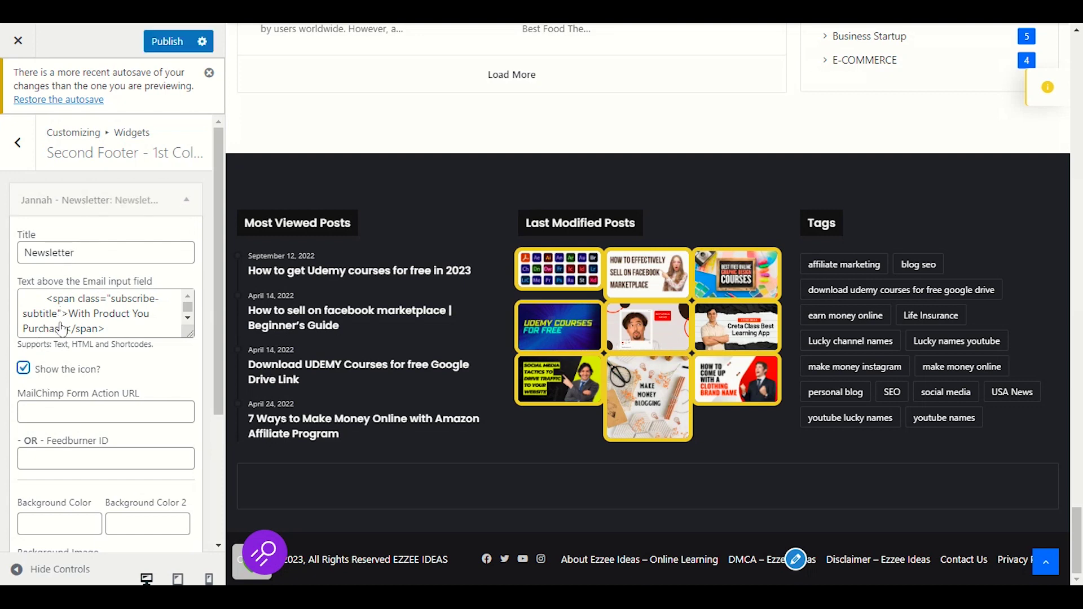
scroll(84, 354, "down", 1)
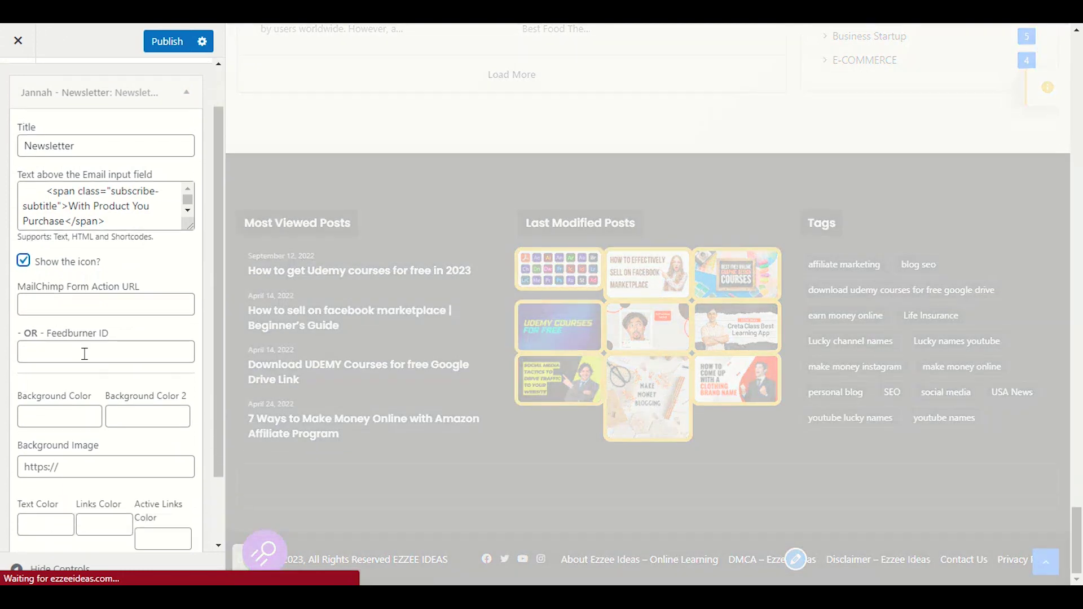
scroll(86, 354, "down", 2)
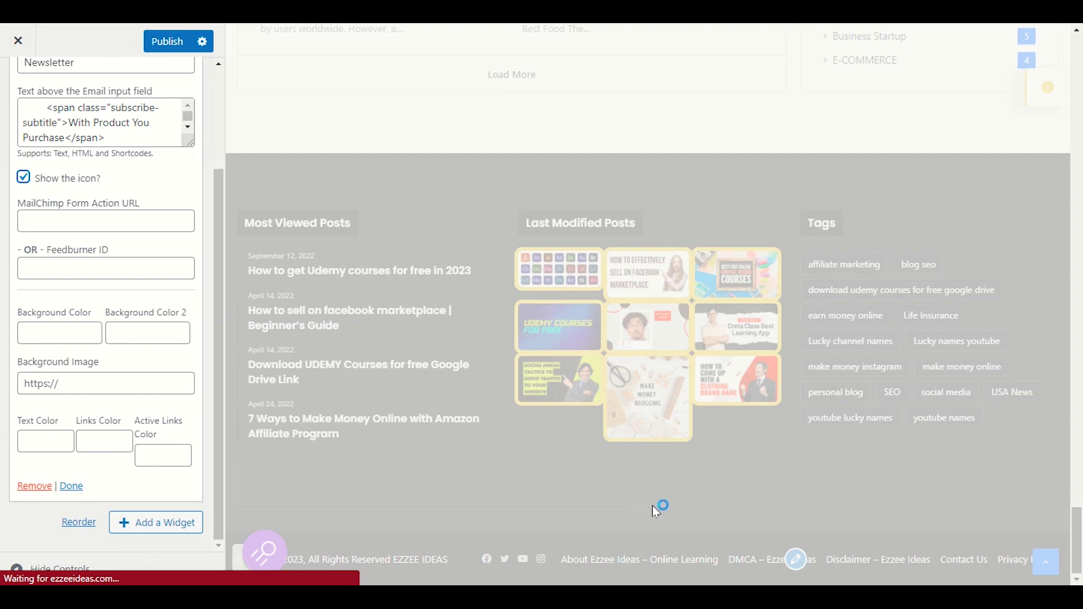
scroll(654, 511, "down", 9)
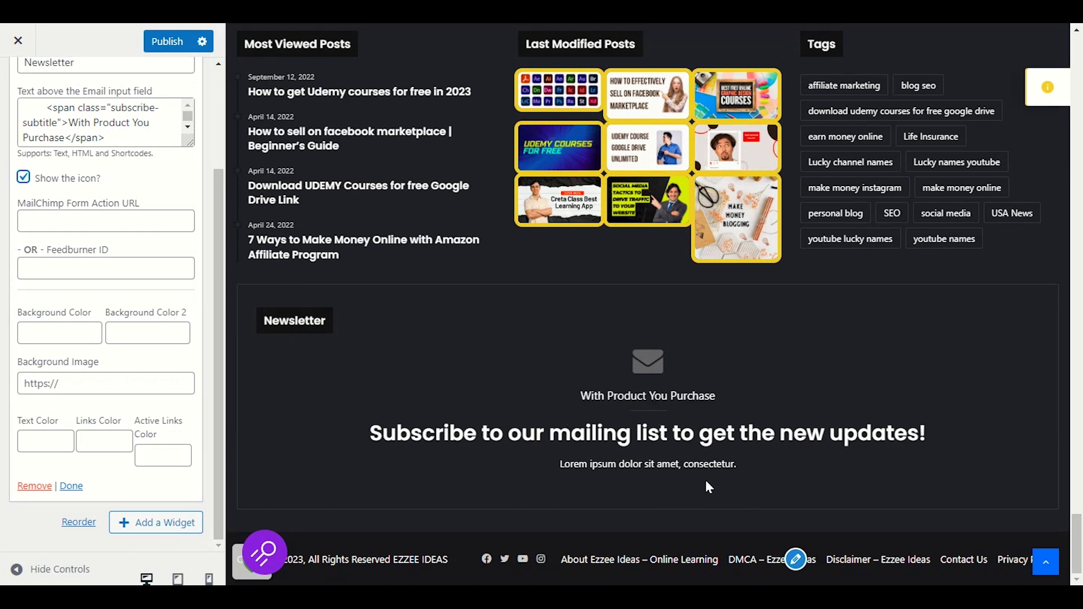
left_click(649, 424)
scroll(151, 404, "up", 3)
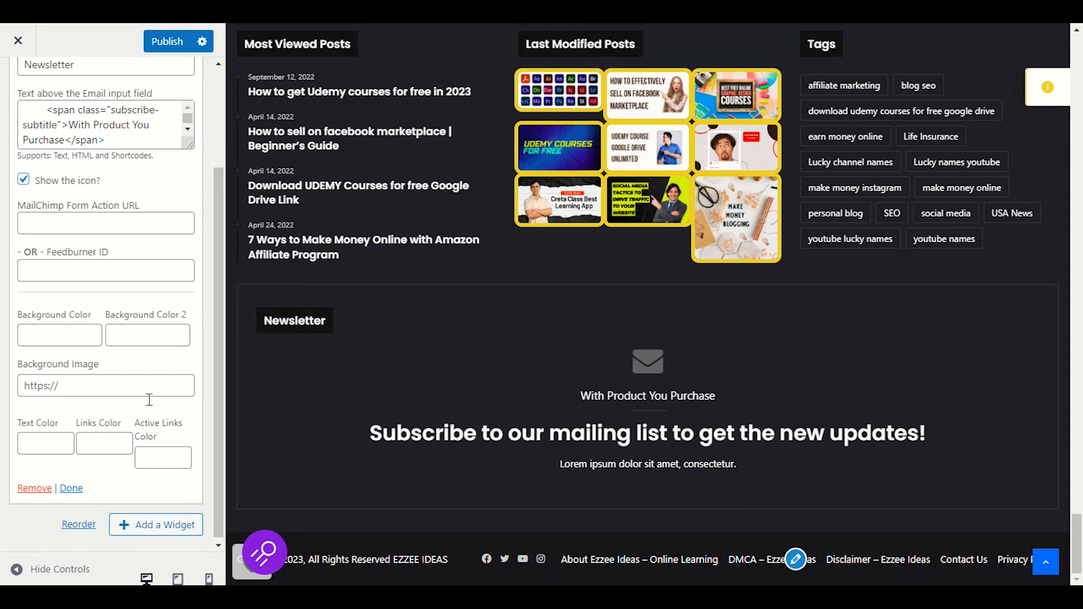
left_click(39, 328)
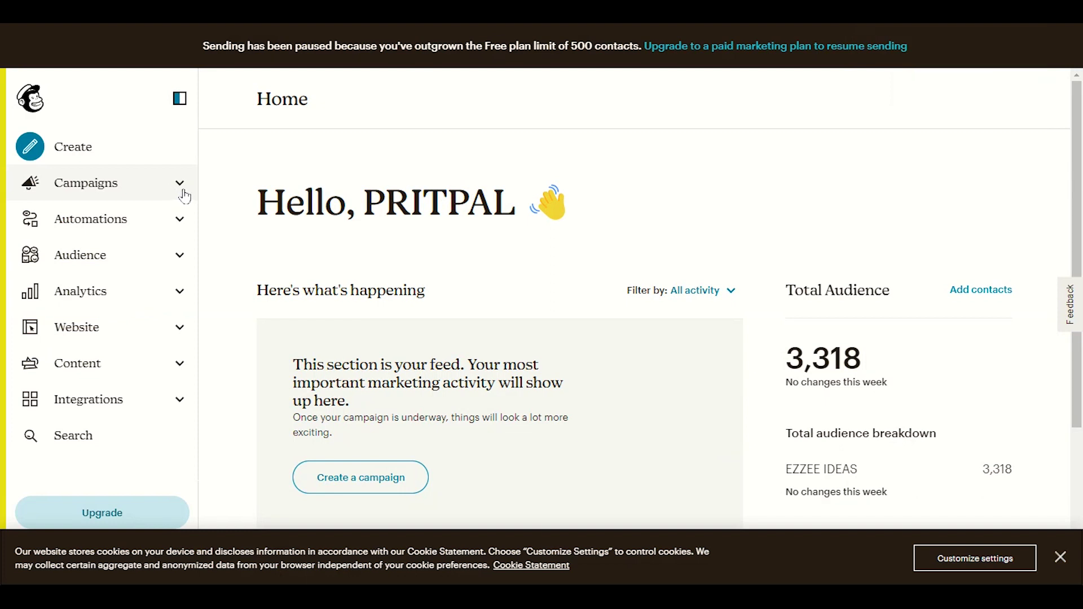
Choose Create > Signup Form > Embedded form and begin building it
left_click(179, 184)
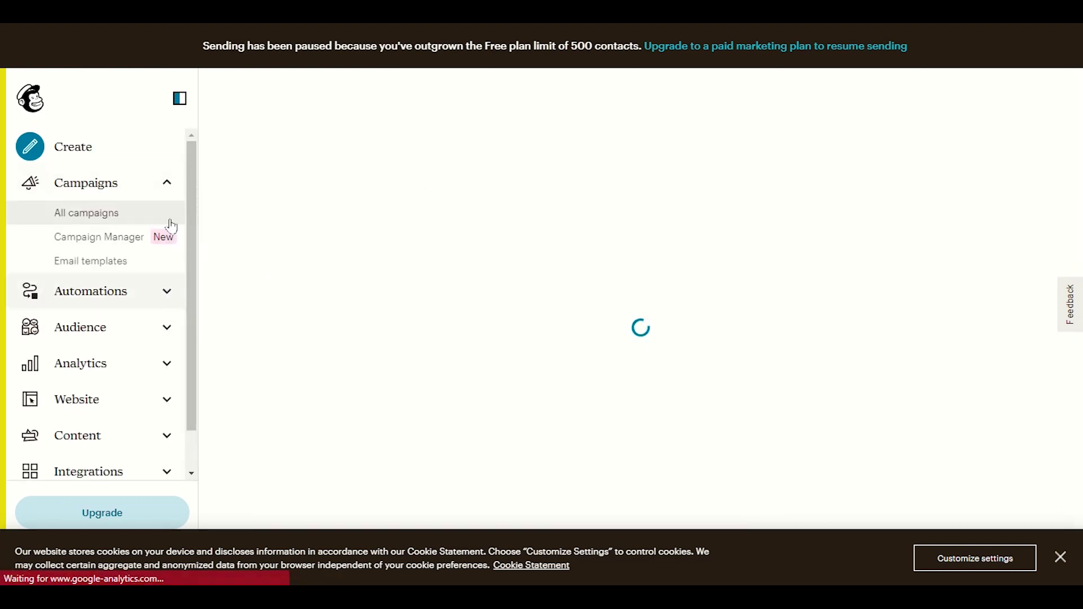
left_click(92, 151)
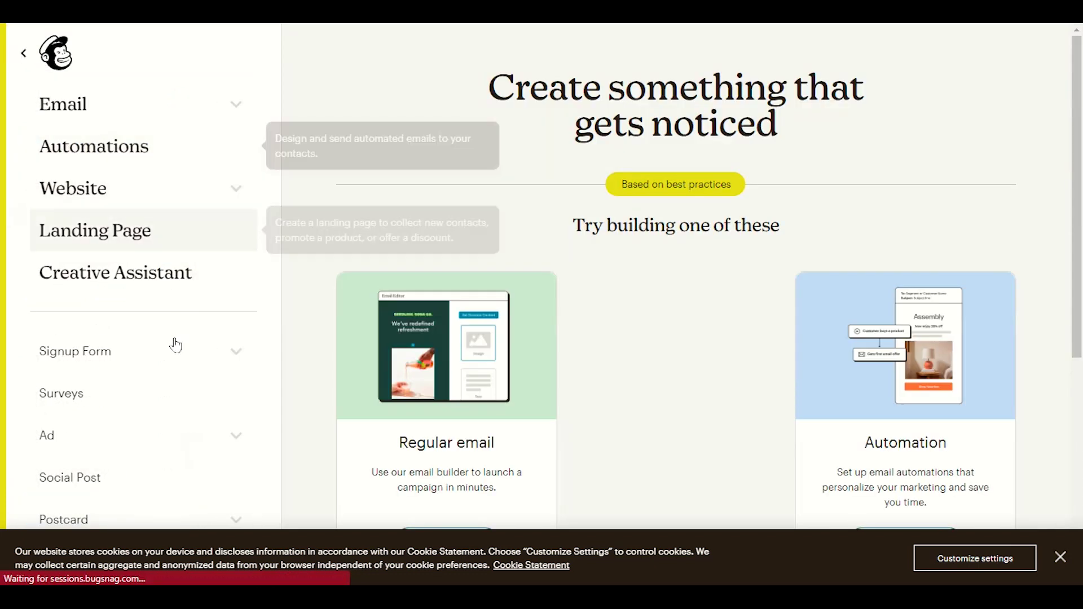
left_click(96, 369)
left_click(113, 401)
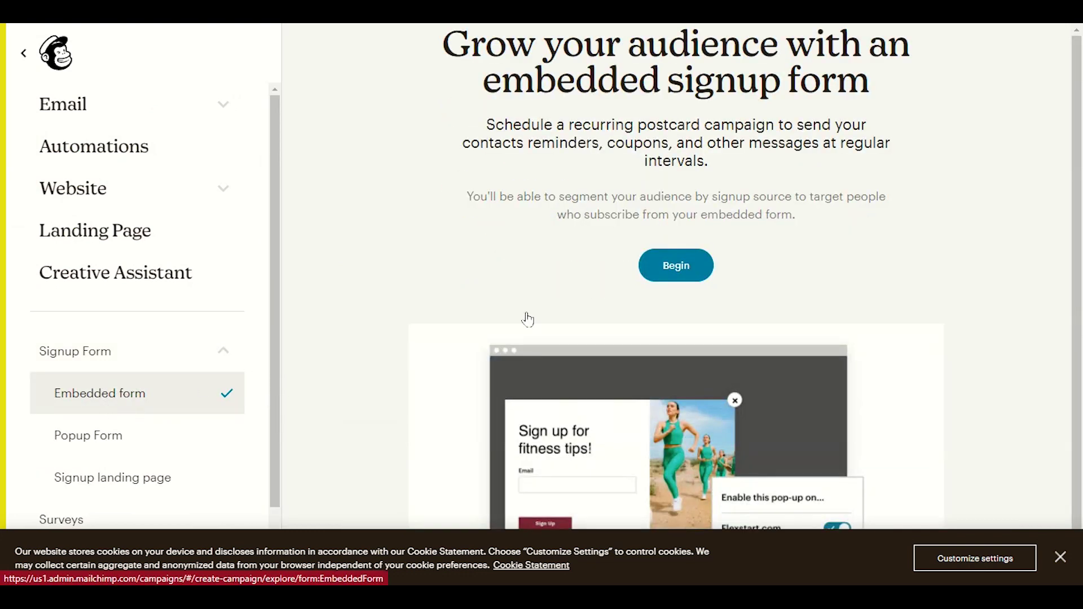
left_click(670, 273)
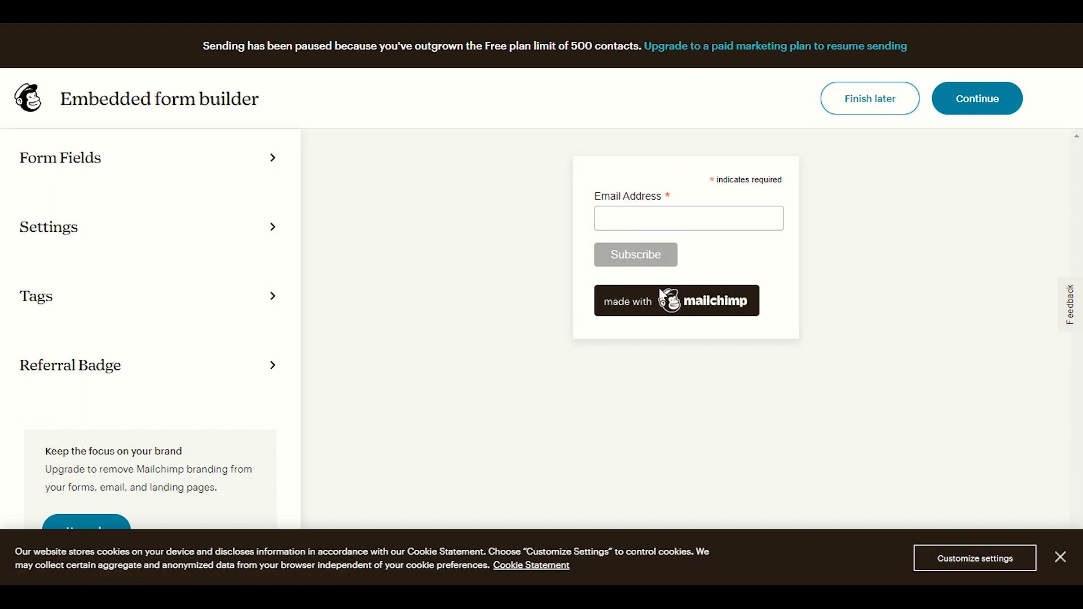
Review the form's Settings and Referral Badge, keep the defaults, and continue to the embed code
left_click(202, 249)
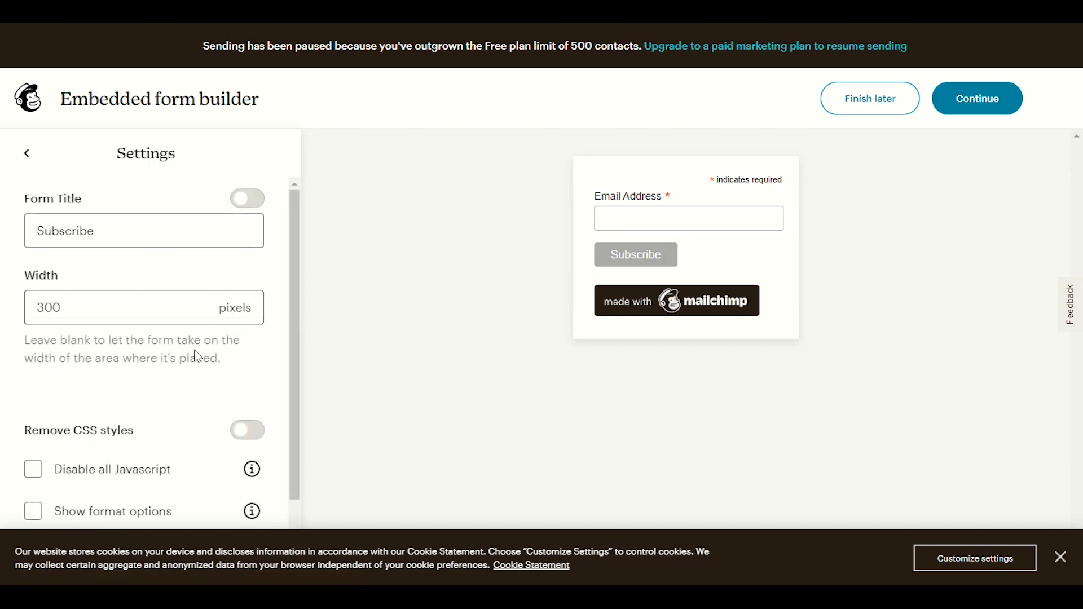
scroll(196, 355, "down", 2)
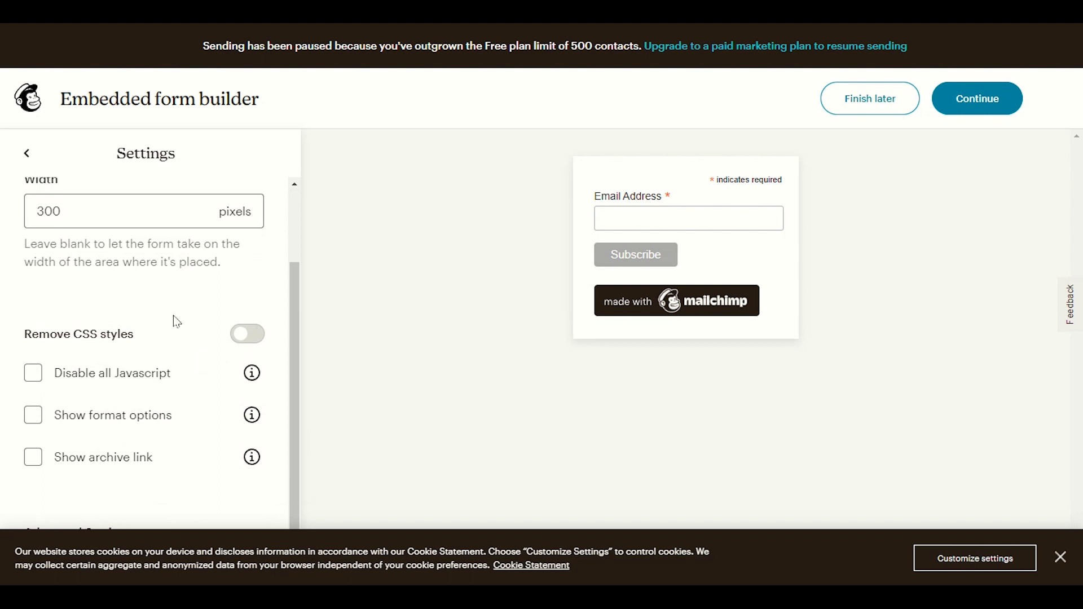
scroll(172, 317, "up", 2)
left_click(26, 152)
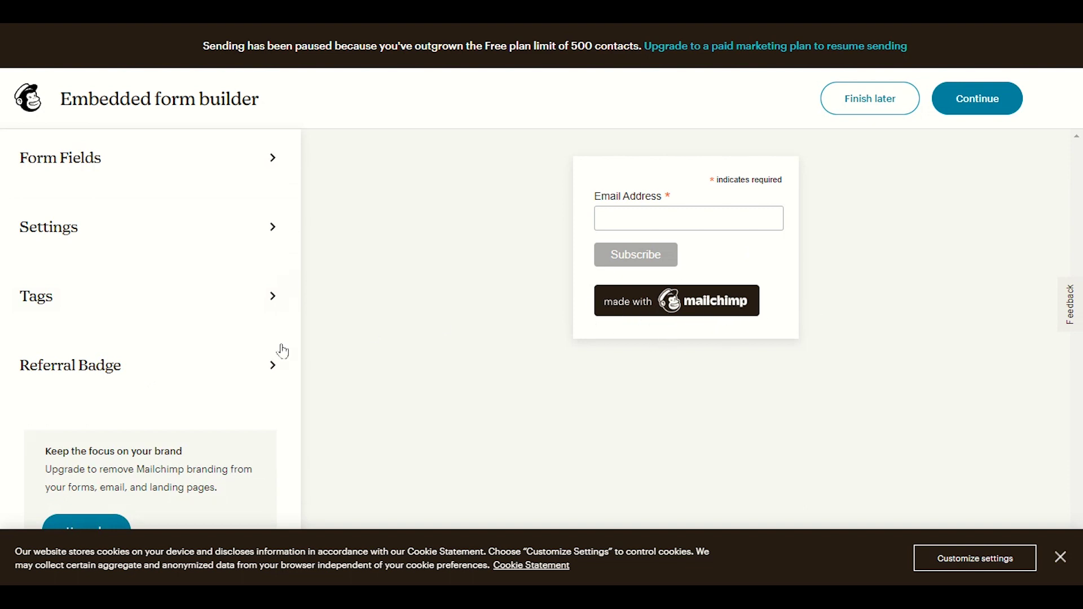
left_click(264, 371)
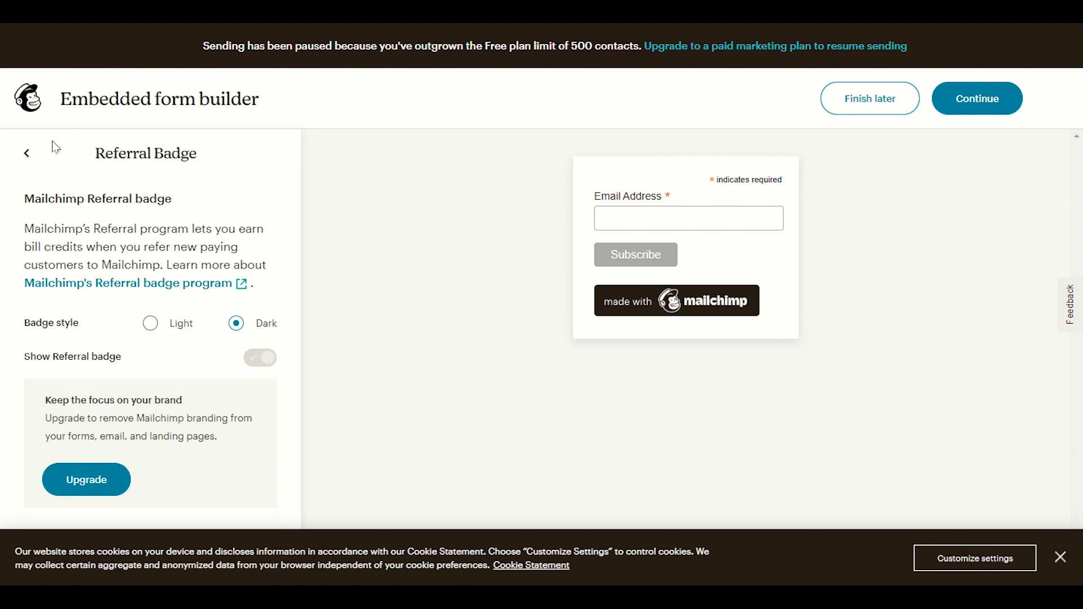
left_click(27, 154)
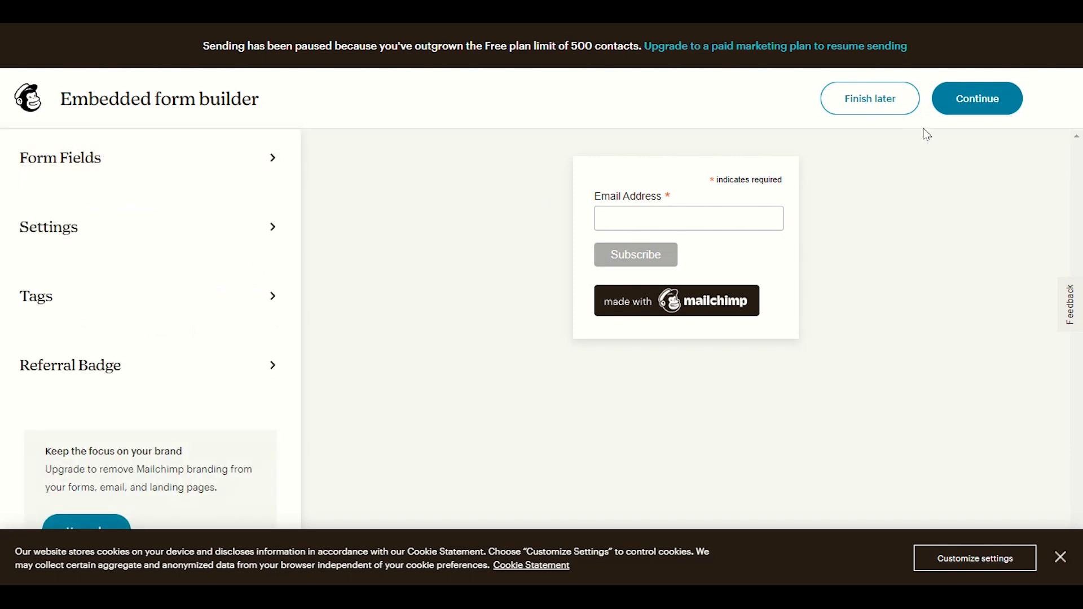
left_click(973, 108)
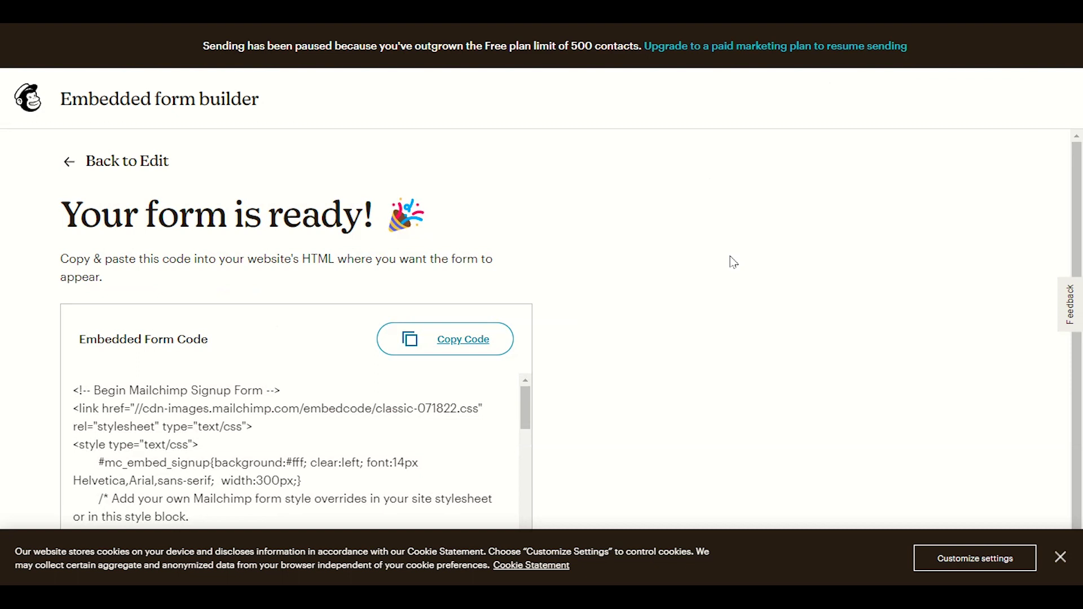
Scroll down to the Embedded Form Code and dismiss the cookie notice
scroll(575, 271, "down", 1)
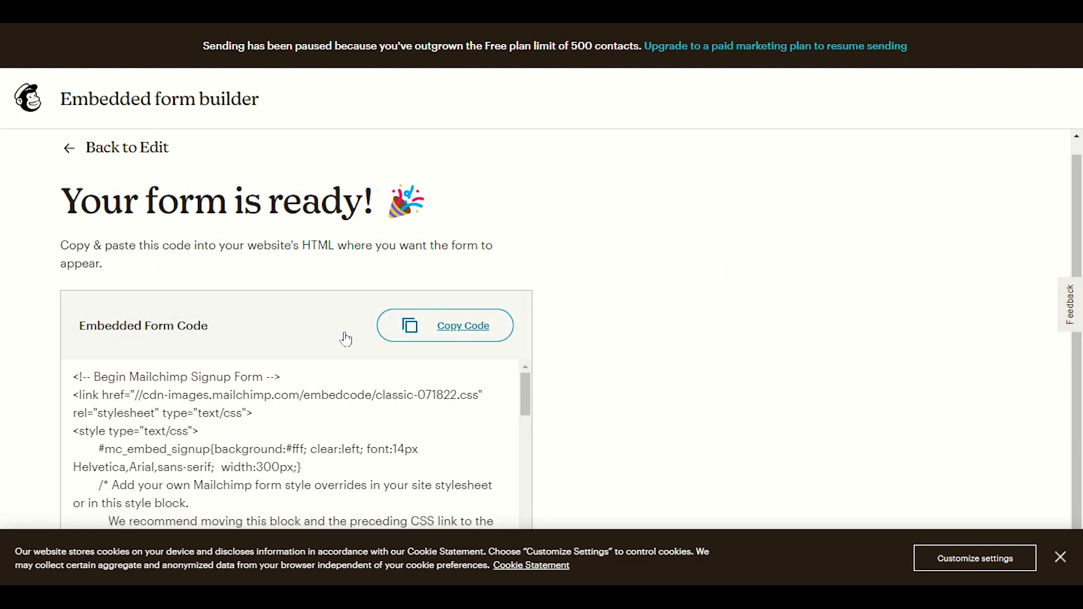
scroll(297, 433, "down", 2)
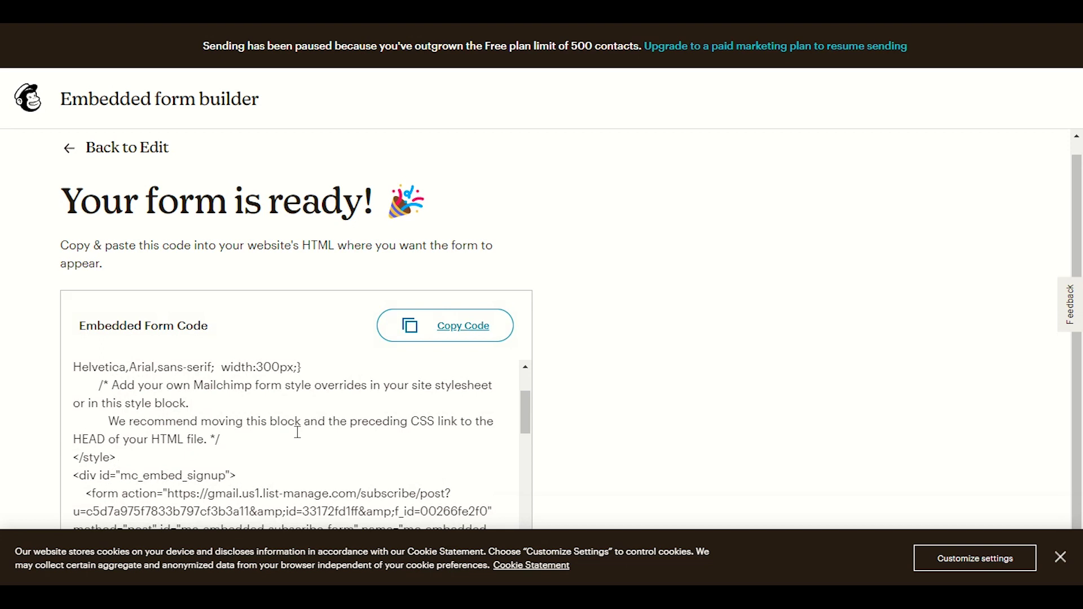
scroll(298, 433, "down", 1)
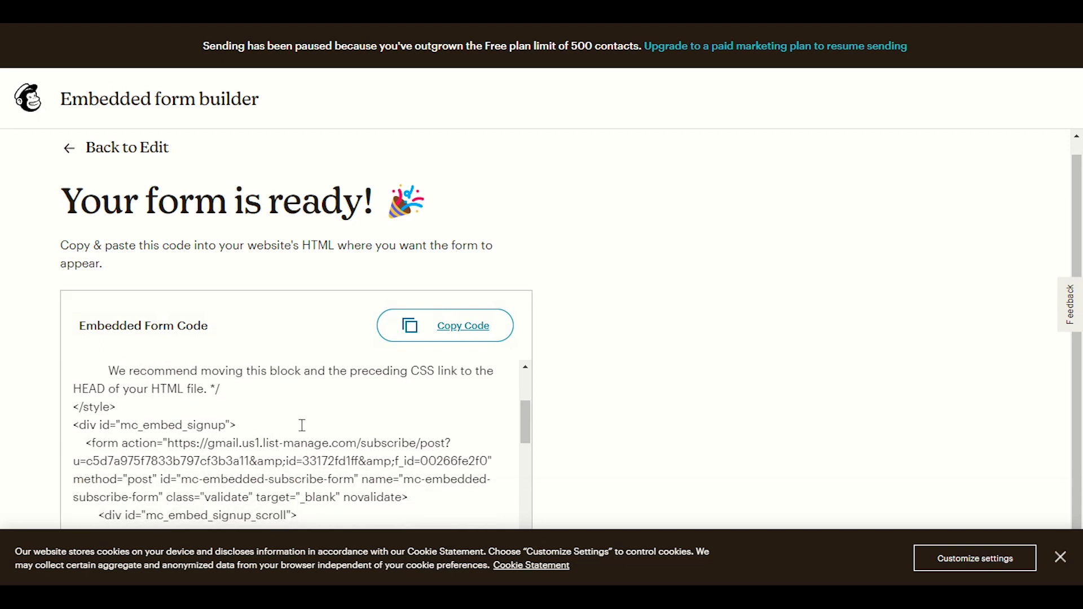
scroll(301, 426, "down", 1)
left_click_drag(85, 396, 158, 393)
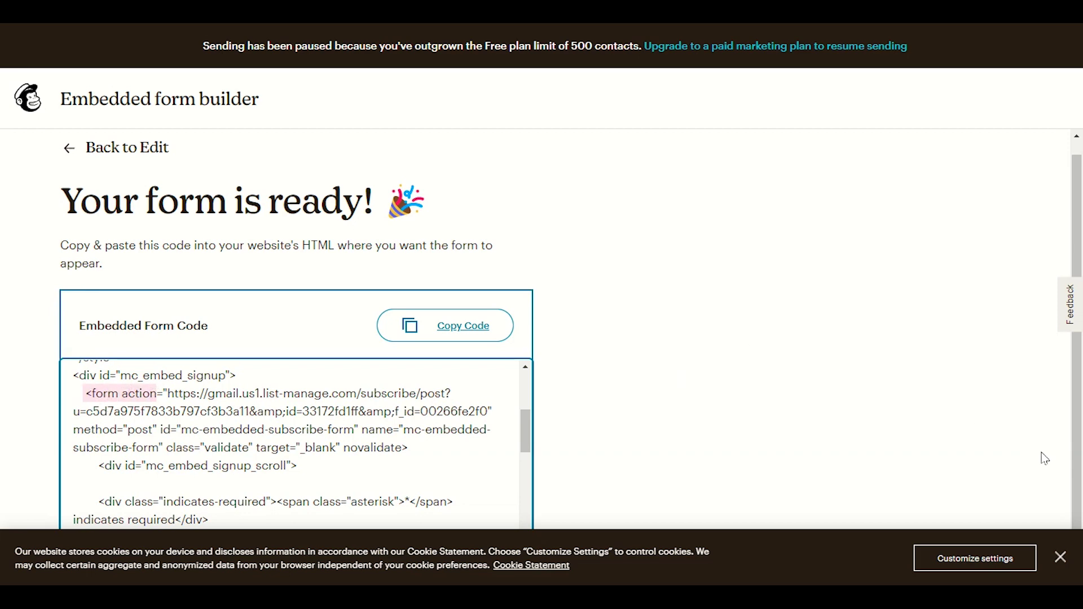
left_click(1059, 559)
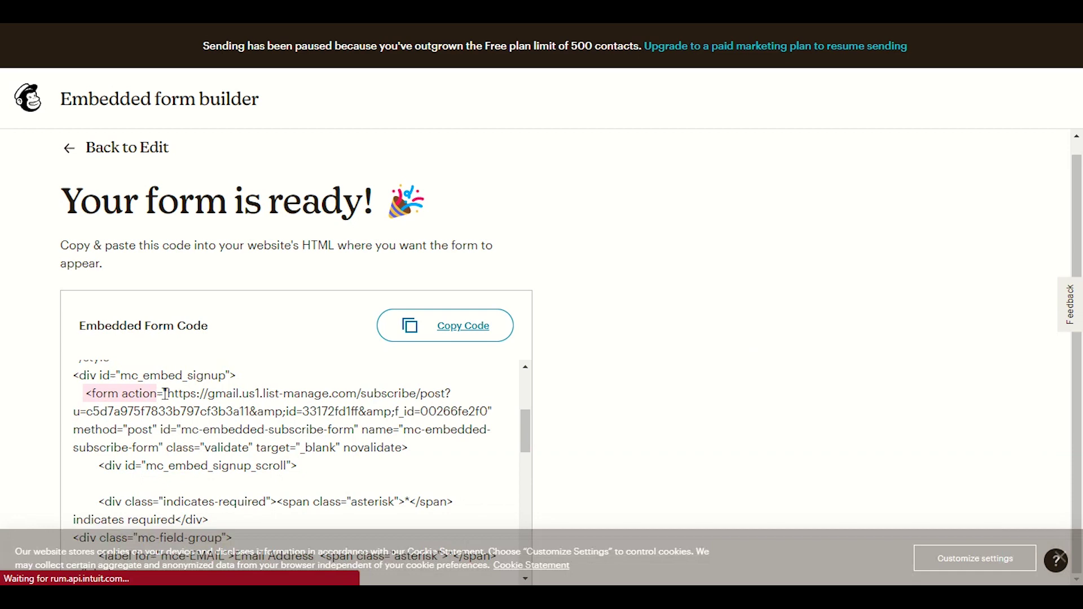
Select and copy the form action URL from the embed code
left_click(150, 395)
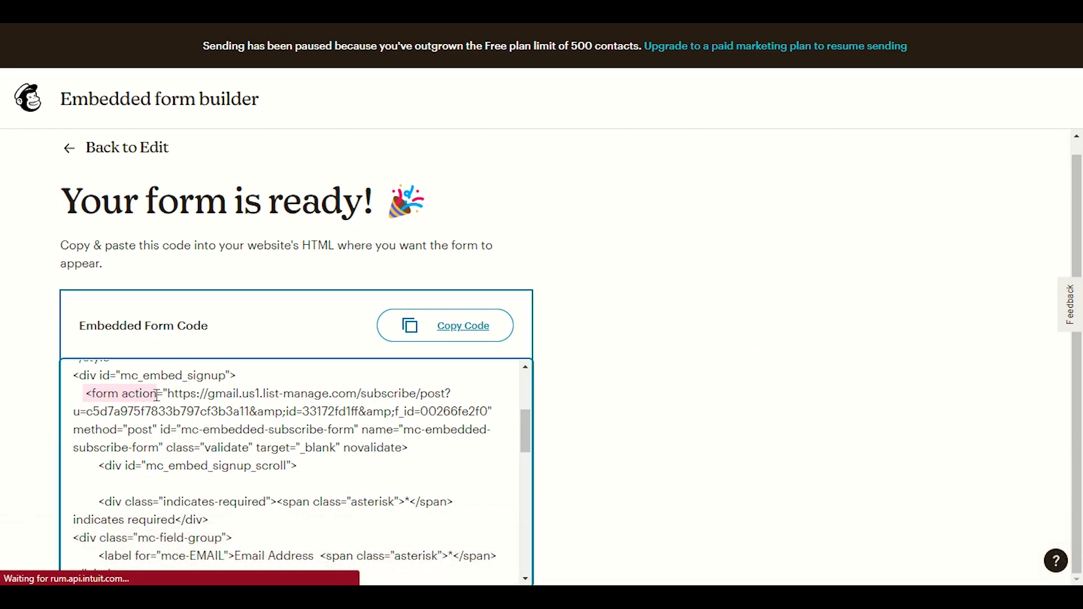
left_click_drag(157, 393, 489, 410)
left_click(168, 394)
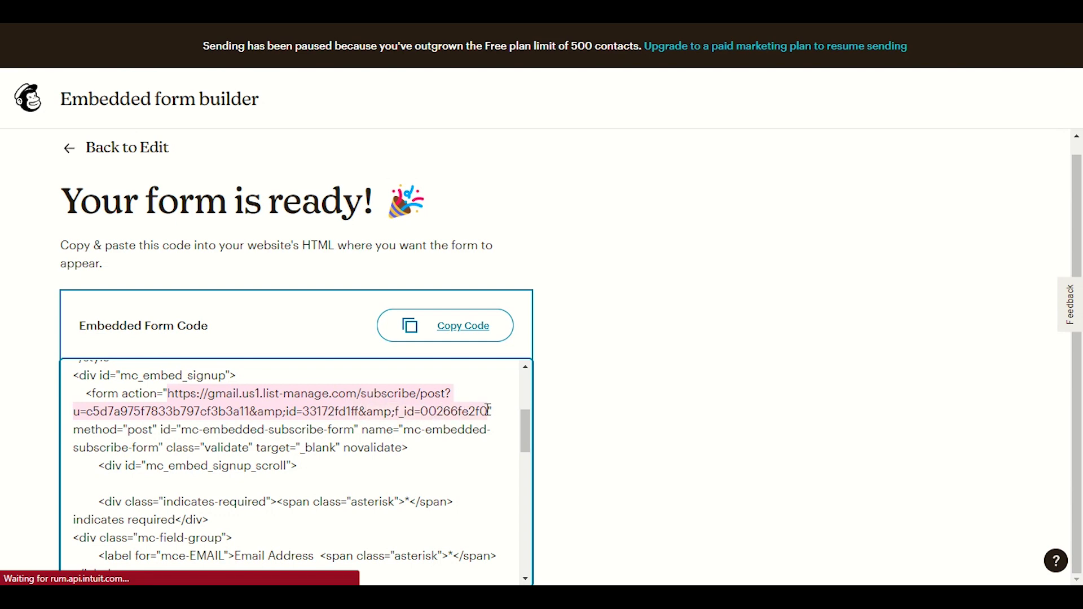
right_click(460, 406)
left_click(475, 418)
left_click(105, 432)
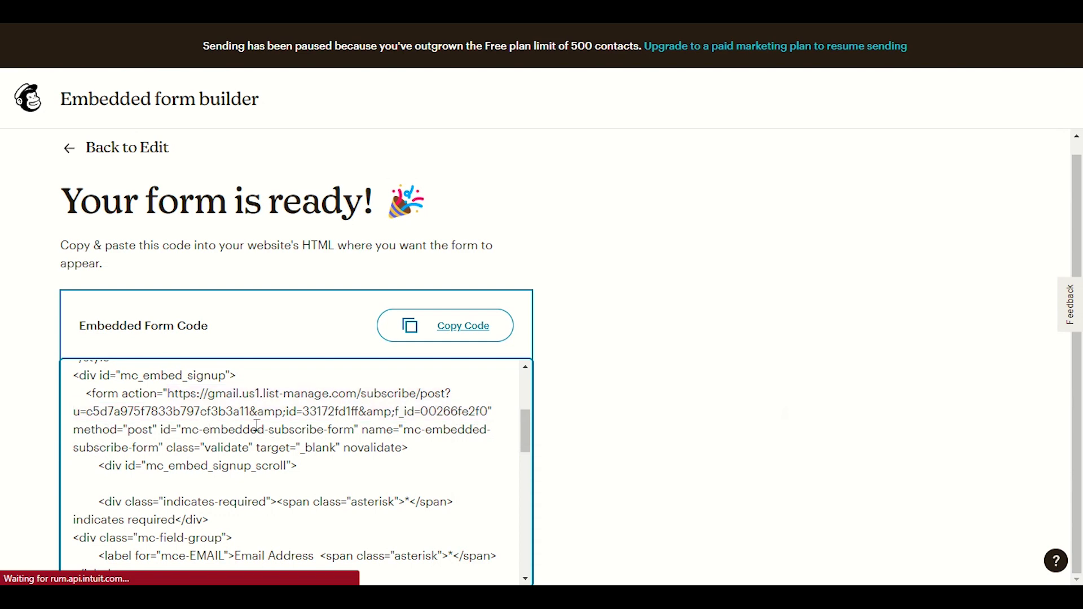
left_click_drag(488, 411, 169, 398)
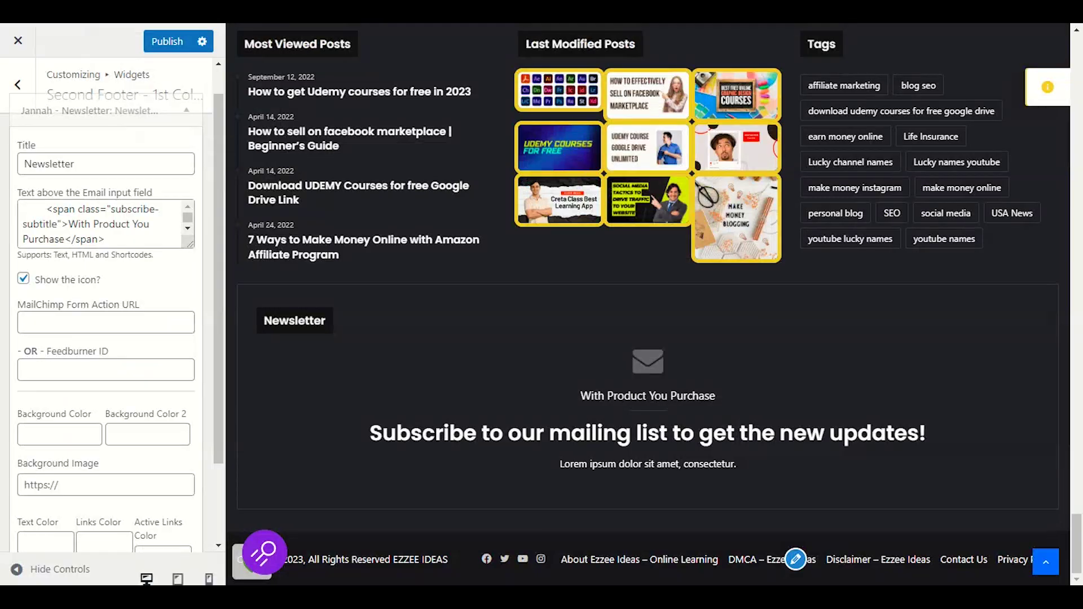
left_click(106, 322)
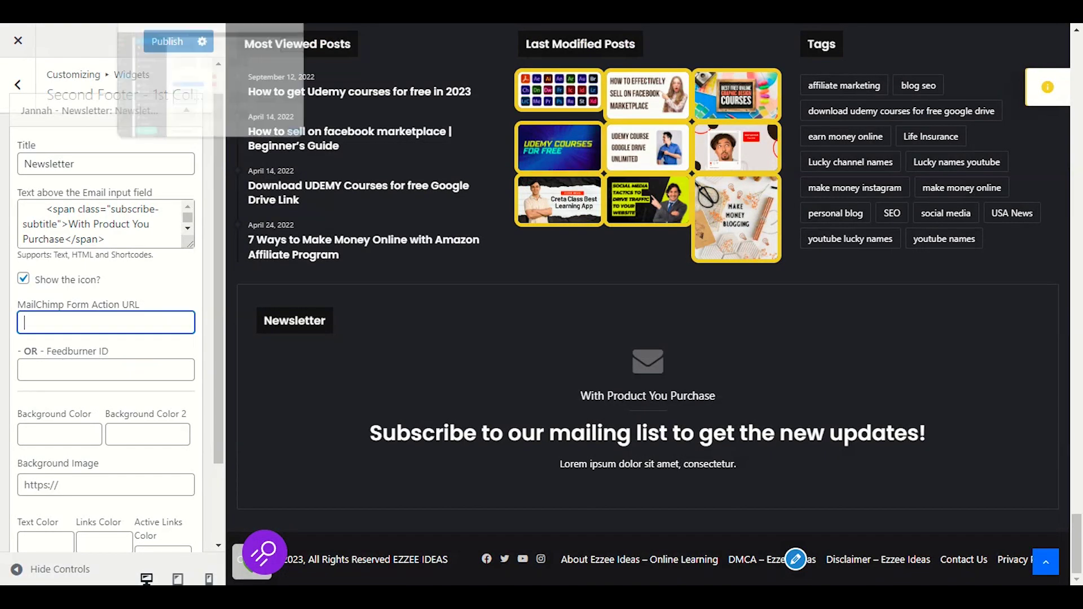
Paste the copied Mailchimp form action URL into the Newsletter widget's MailChimp Form Action URL field
right_click(76, 317)
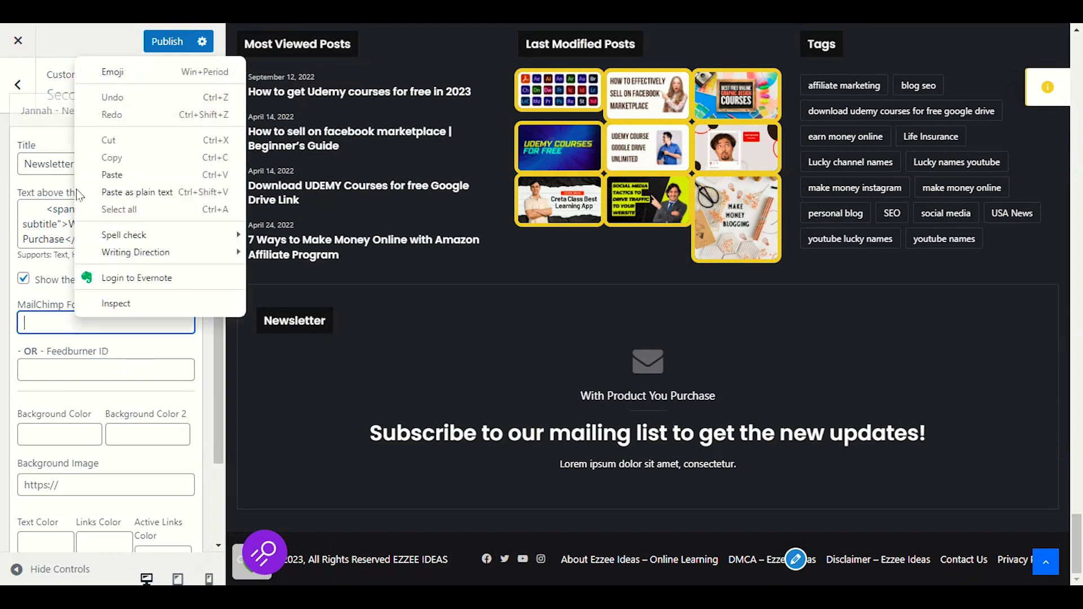
left_click(94, 175)
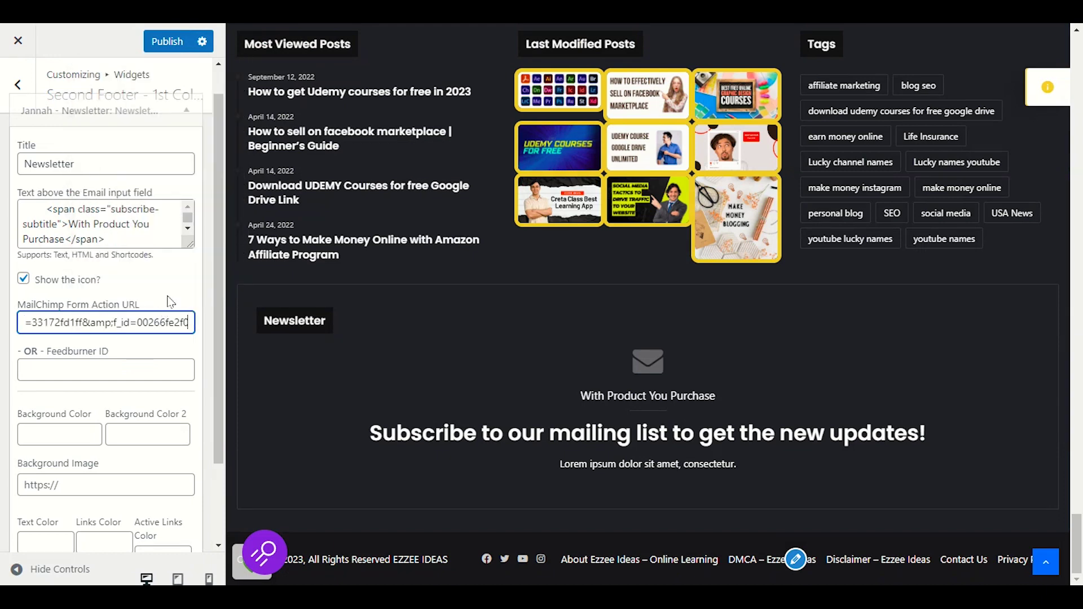
left_click(171, 302)
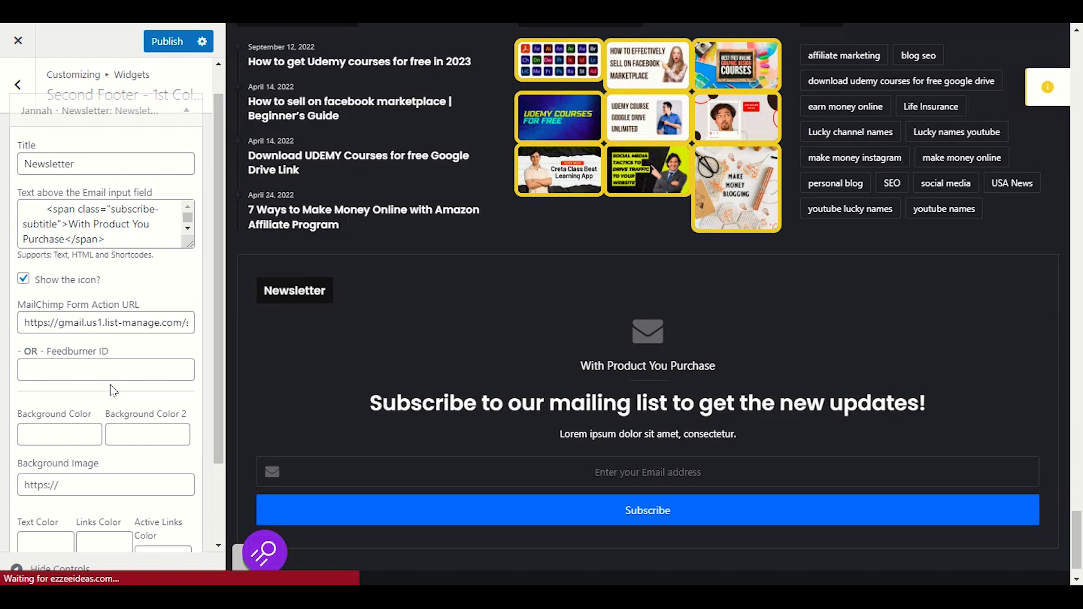
scroll(514, 305, "down", 1)
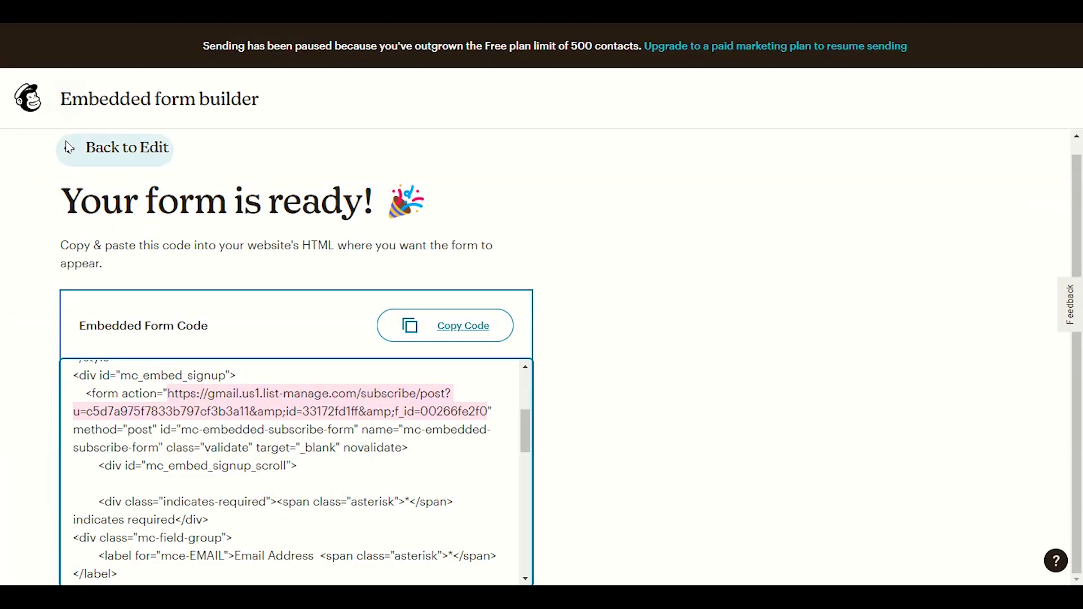
Reselect the form action URL in Mailchimp's embed code, then return to editing the signup form
scroll(195, 374, "down", 8)
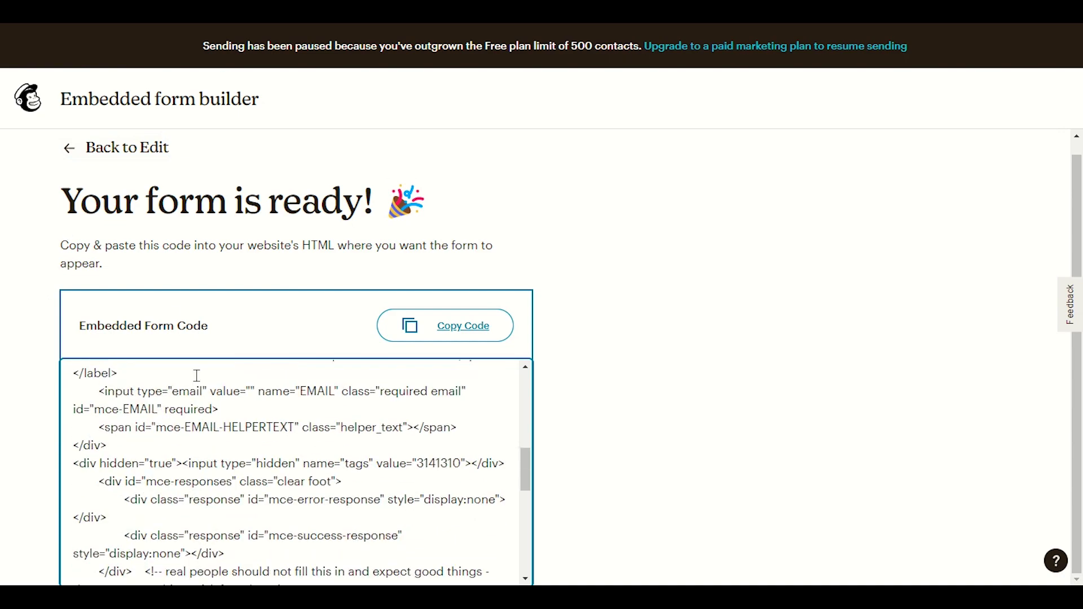
scroll(234, 441, "up", 8)
scroll(233, 441, "up", 3)
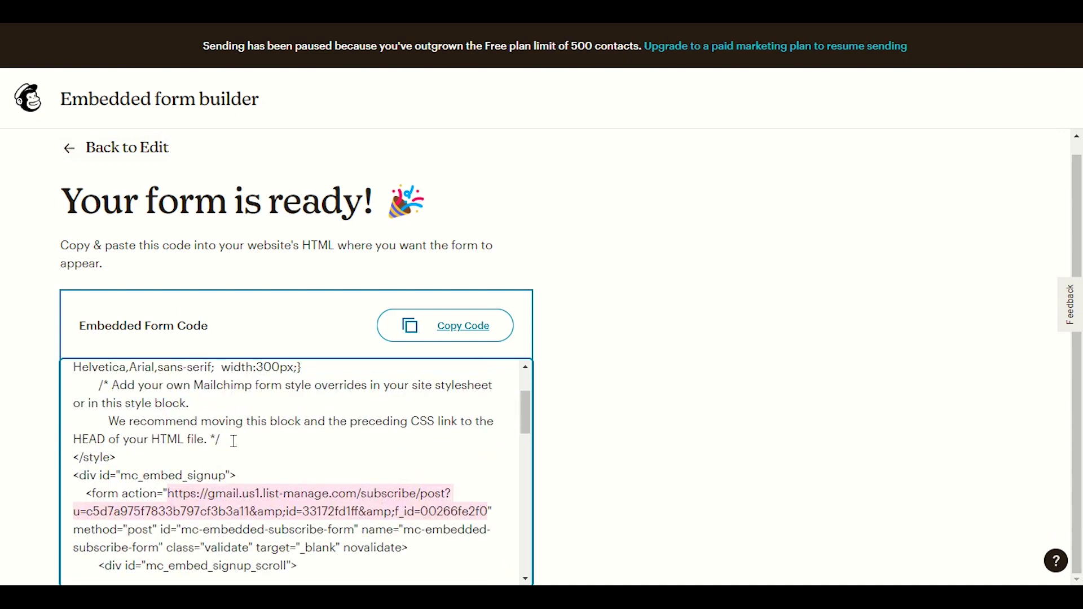
scroll(246, 394, "up", 3)
scroll(251, 401, "down", 3)
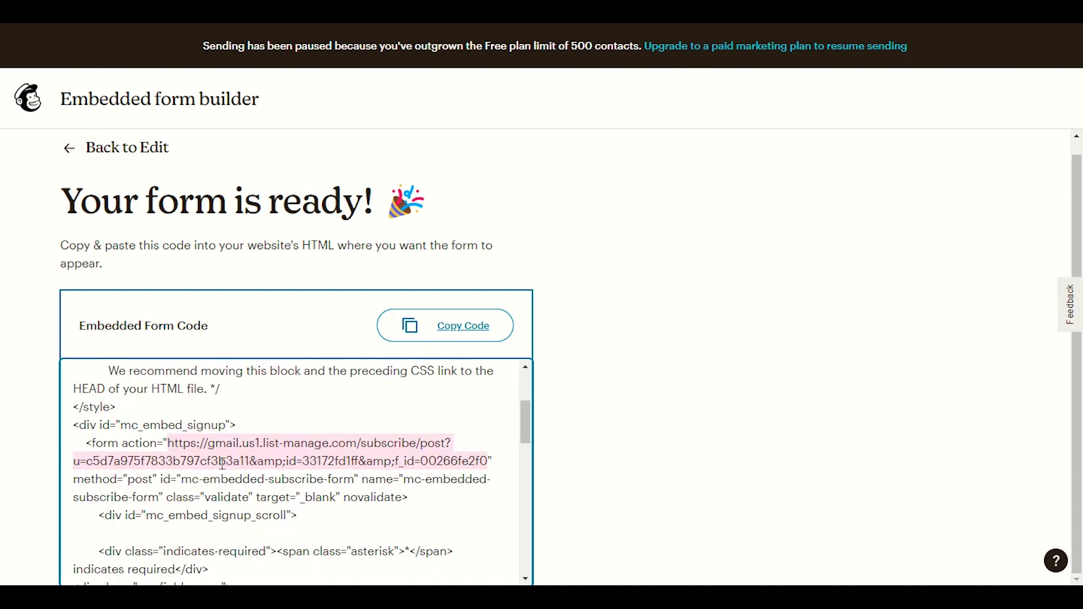
left_click_drag(86, 444, 479, 459)
left_click(376, 452)
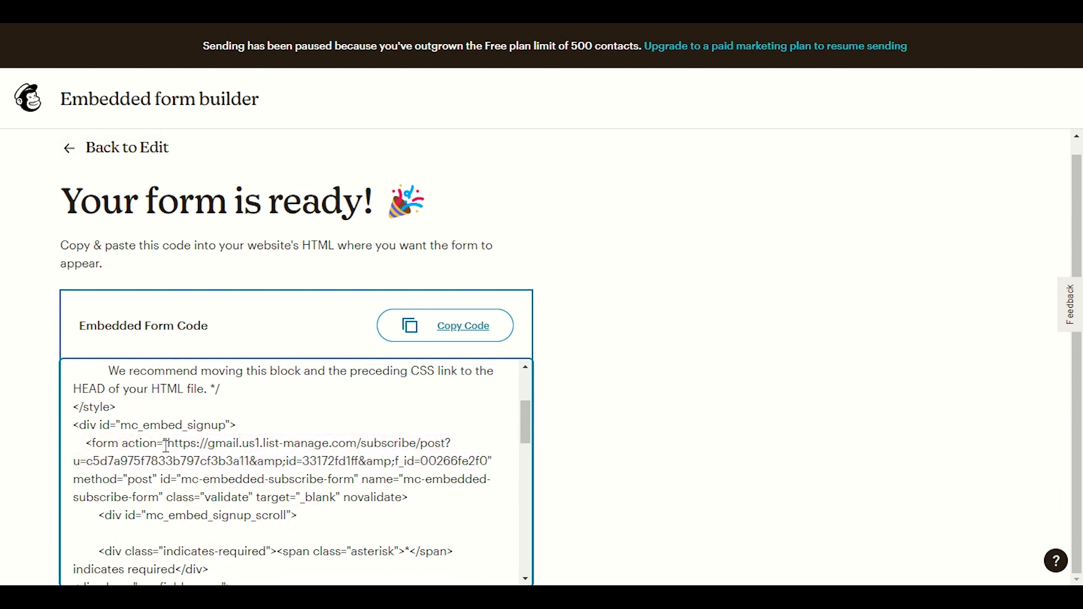
left_click_drag(169, 445, 480, 455)
scroll(411, 458, "up", 5)
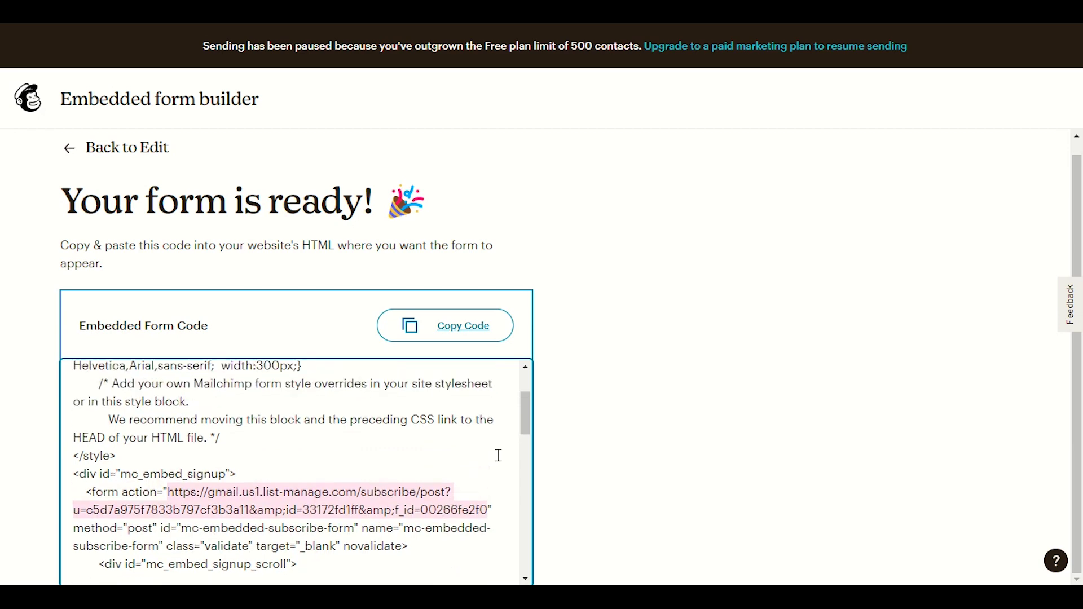
left_click(69, 153)
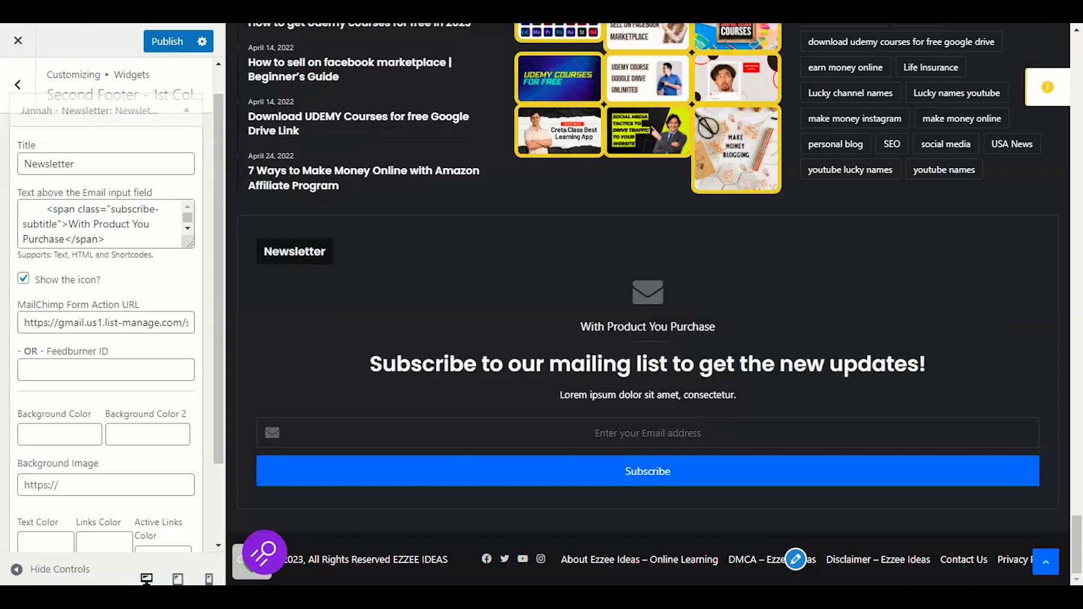
Publish the Customizer changes and open the live site in a new tab
left_click(167, 41)
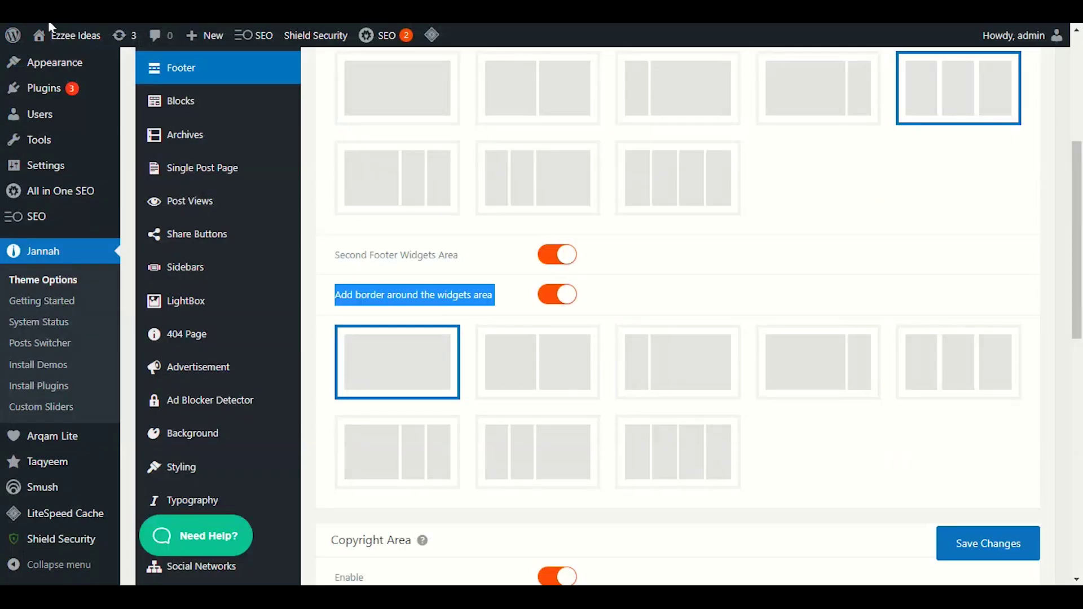
mouse_move(67, 36)
right_click(53, 65)
left_click(110, 71)
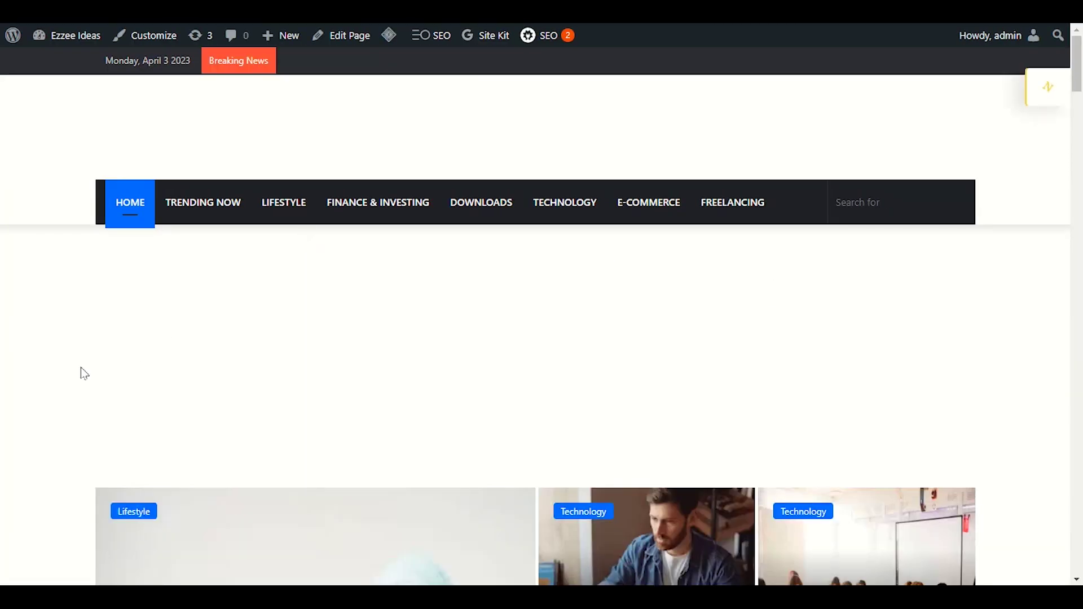
Scroll to the live footer Newsletter section and try its email field
scroll(42, 381, "down", 6)
scroll(48, 386, "down", 15)
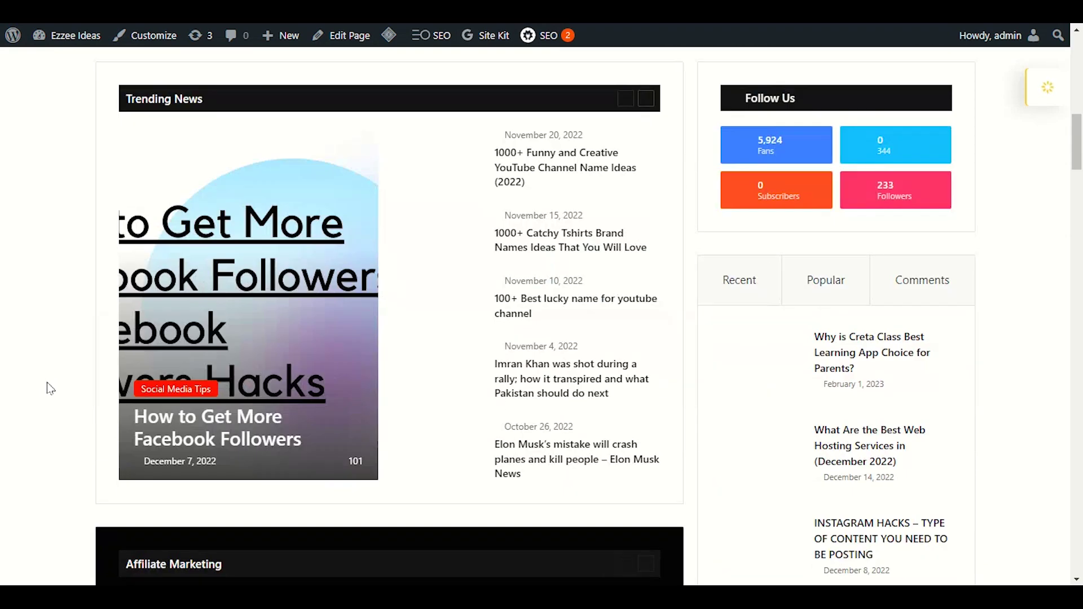
scroll(42, 410, "down", 15)
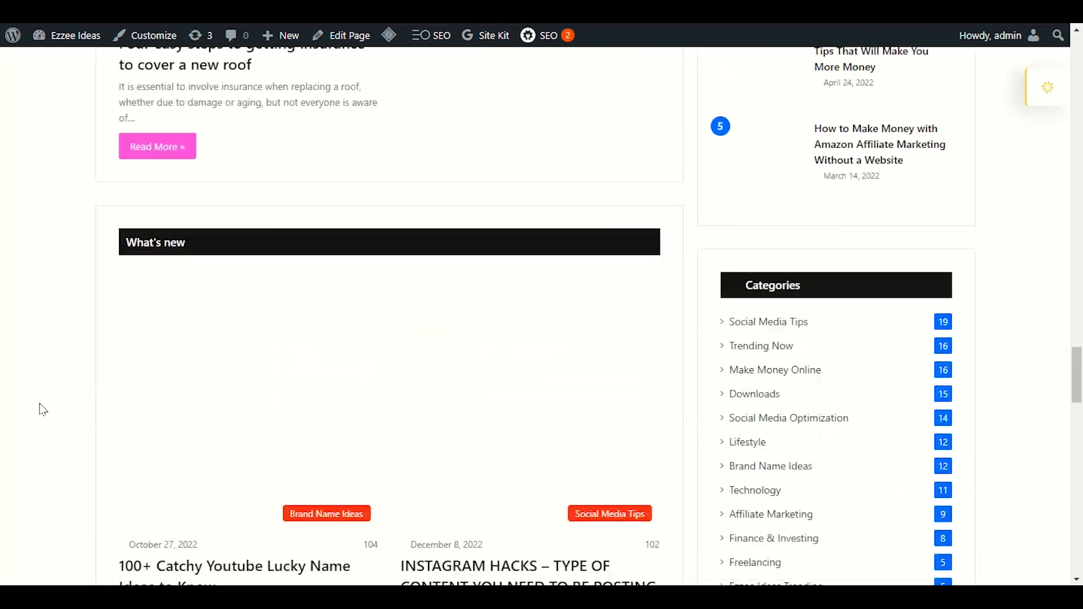
scroll(48, 406, "down", 13)
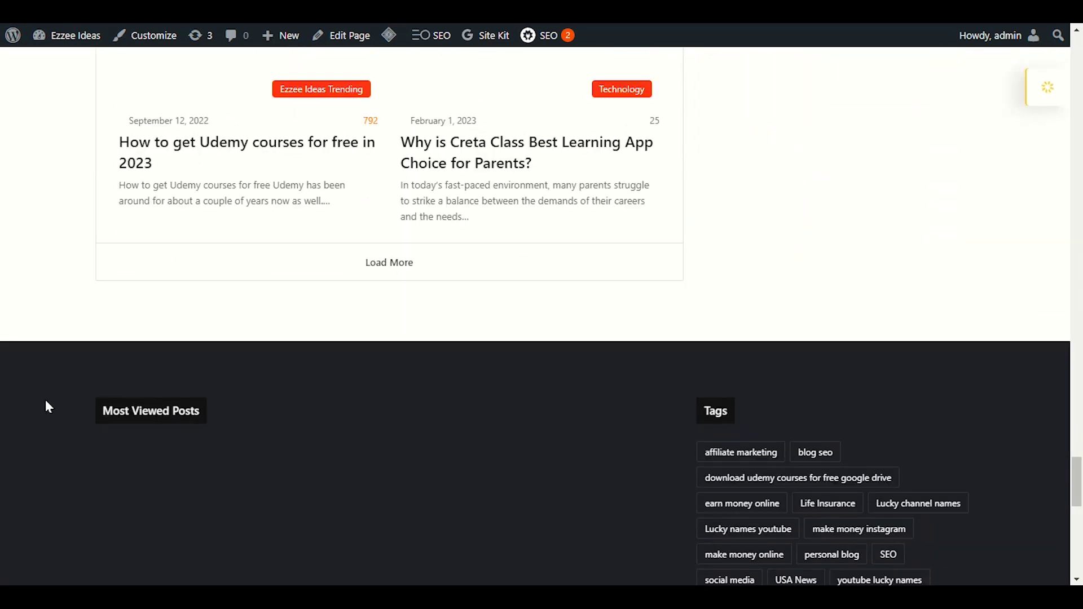
scroll(49, 406, "up", 6)
scroll(45, 399, "up", 4)
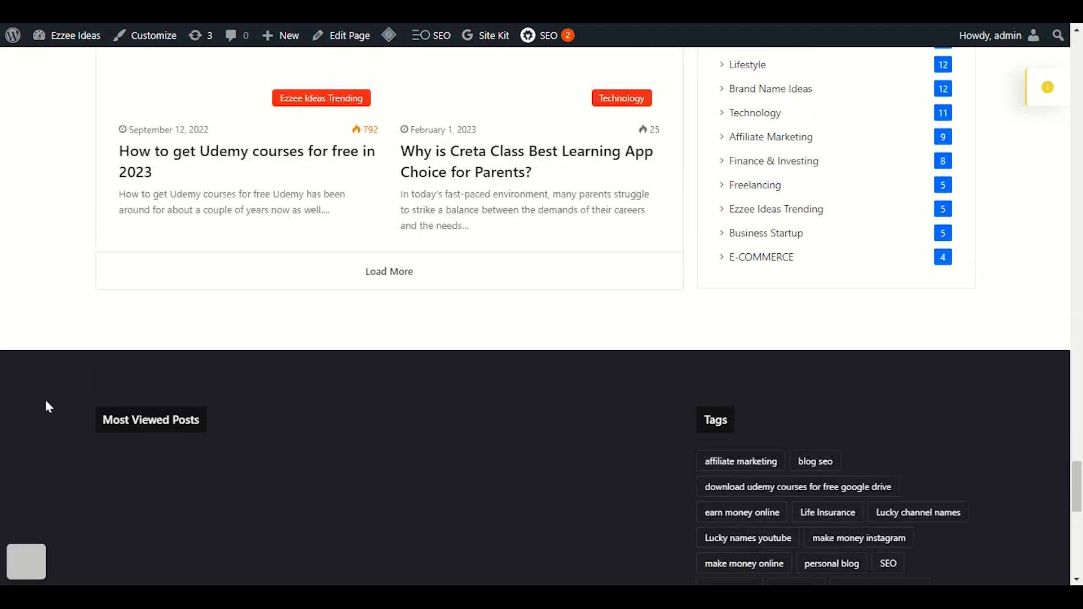
scroll(47, 401, "down", 7)
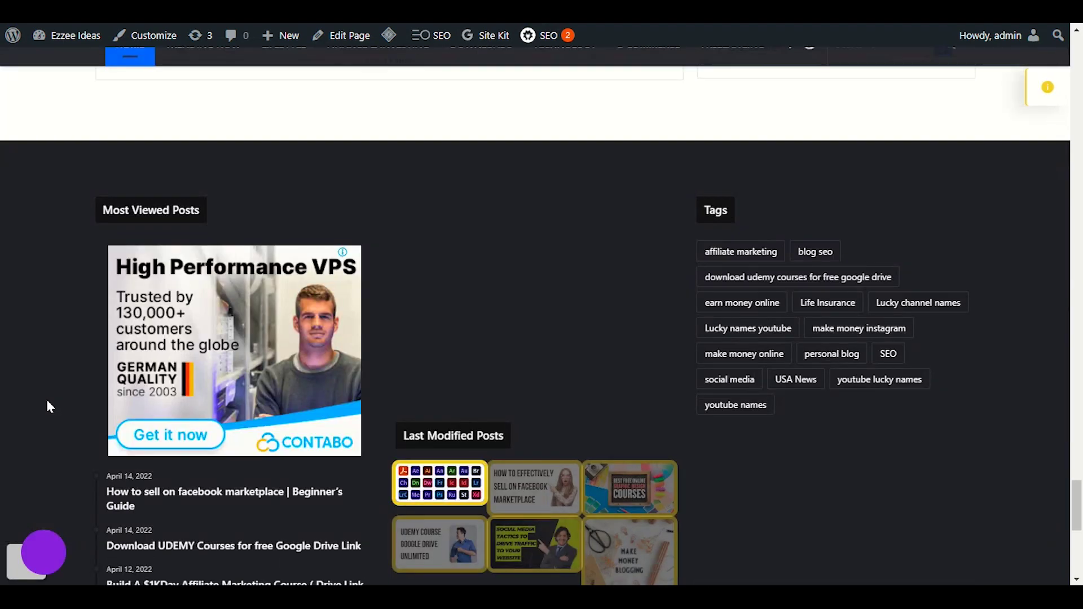
scroll(48, 405, "down", 5)
scroll(47, 406, "down", 3)
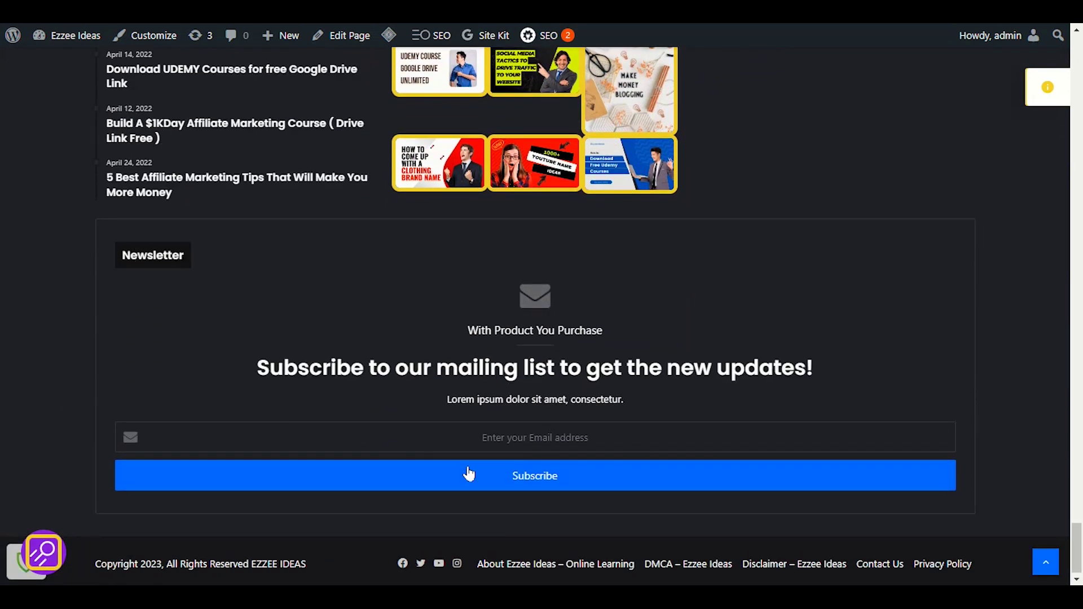
left_click(567, 437)
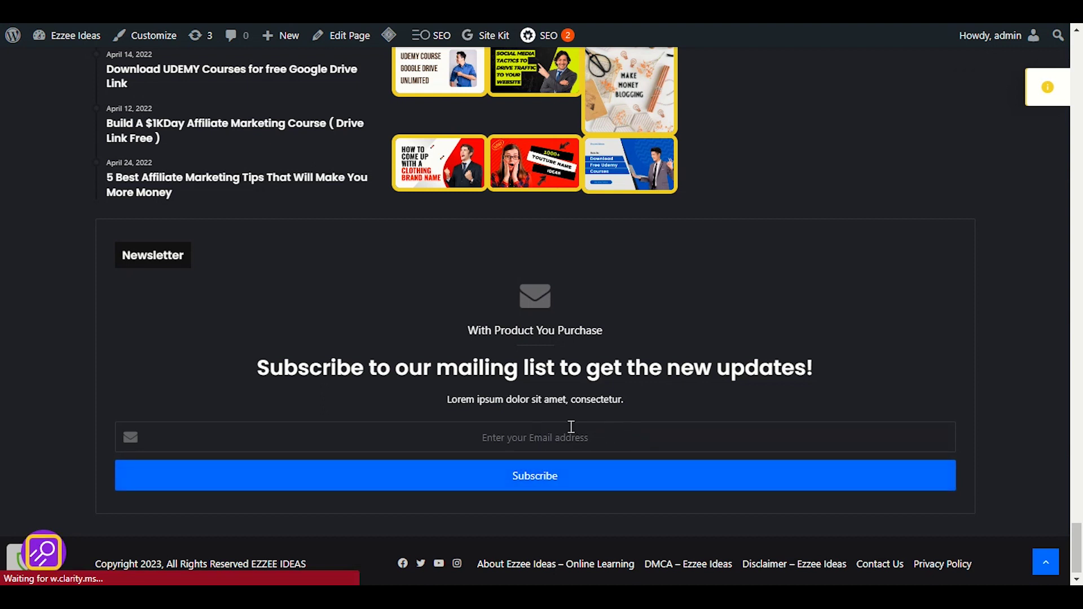
Highlight the footer's newsletter heading, Lorem ipsum paragraph and 'With Product You Purchase' subtitle
left_click_drag(259, 369, 817, 368)
left_click(632, 396)
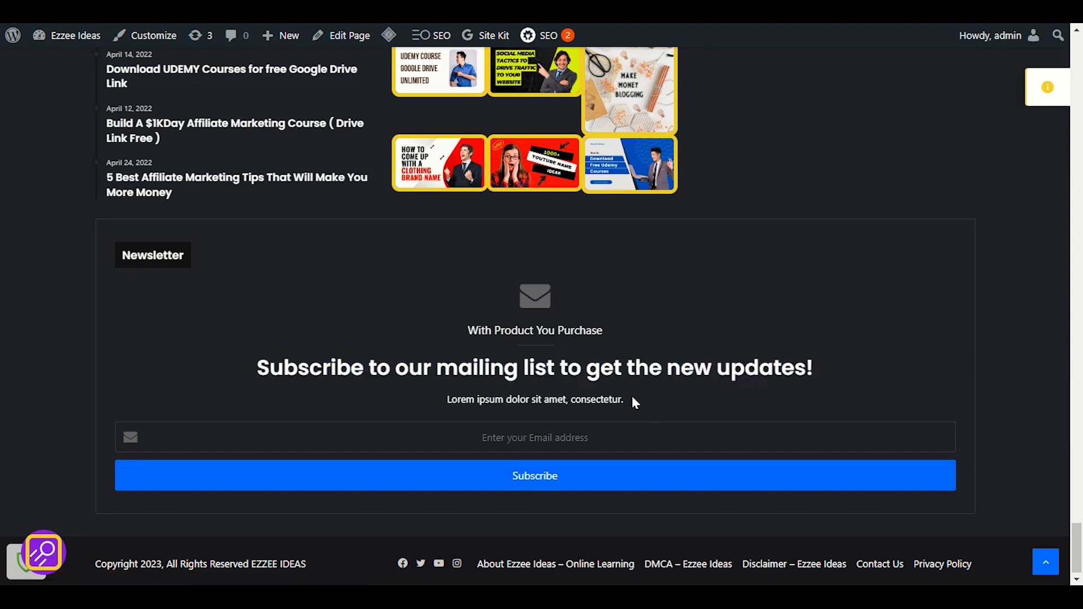
left_click_drag(631, 395, 422, 404)
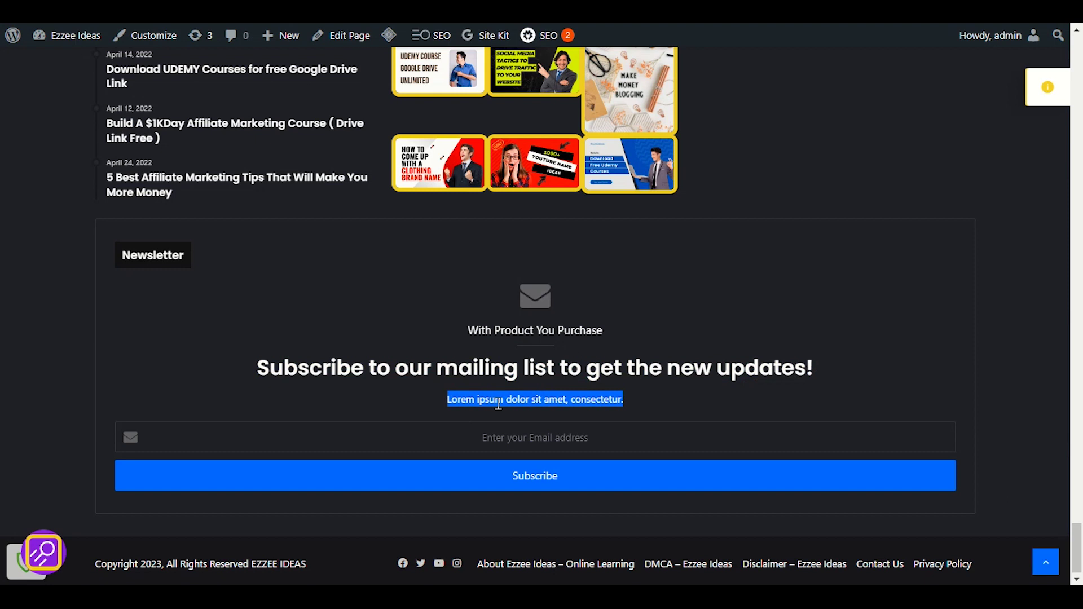
left_click(505, 386)
left_click_drag(473, 326, 652, 327)
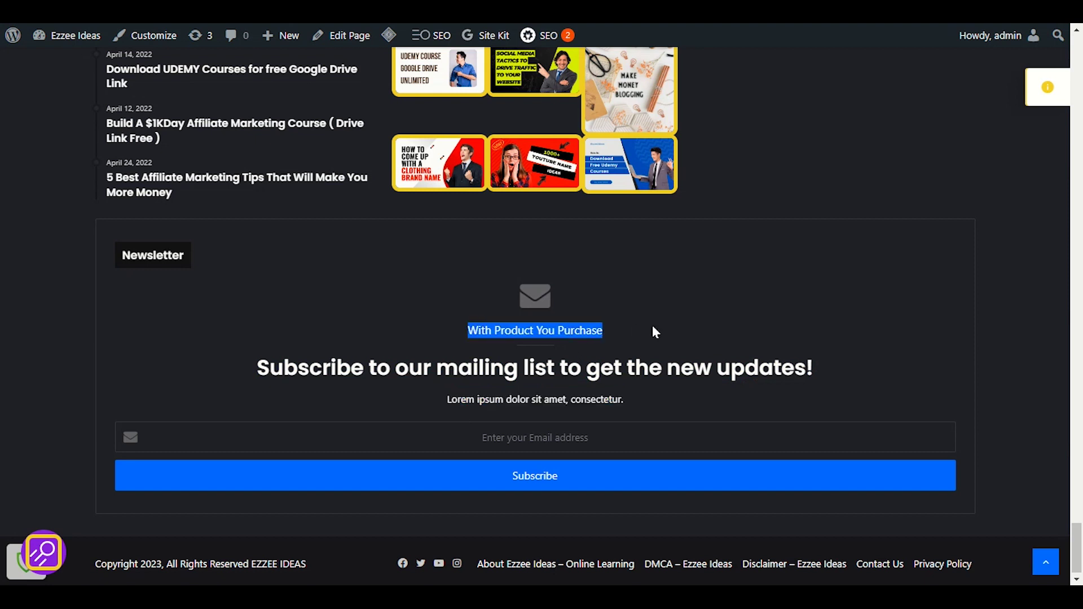
left_click(662, 369)
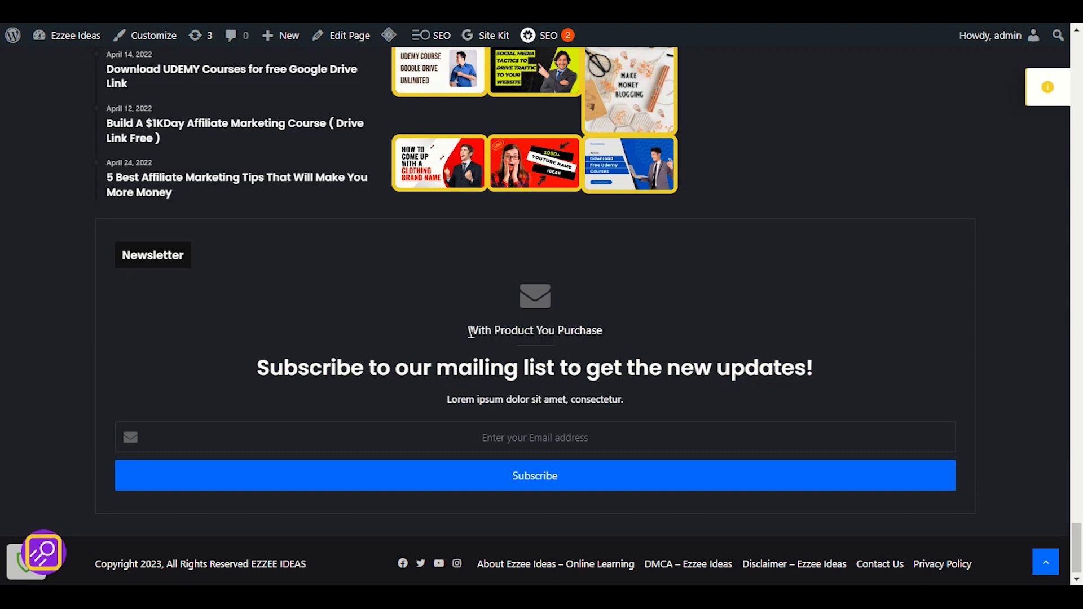
left_click_drag(463, 332, 664, 331)
left_click_drag(693, 370, 349, 375)
left_click(348, 373)
left_click_drag(271, 367, 747, 363)
left_click(294, 72)
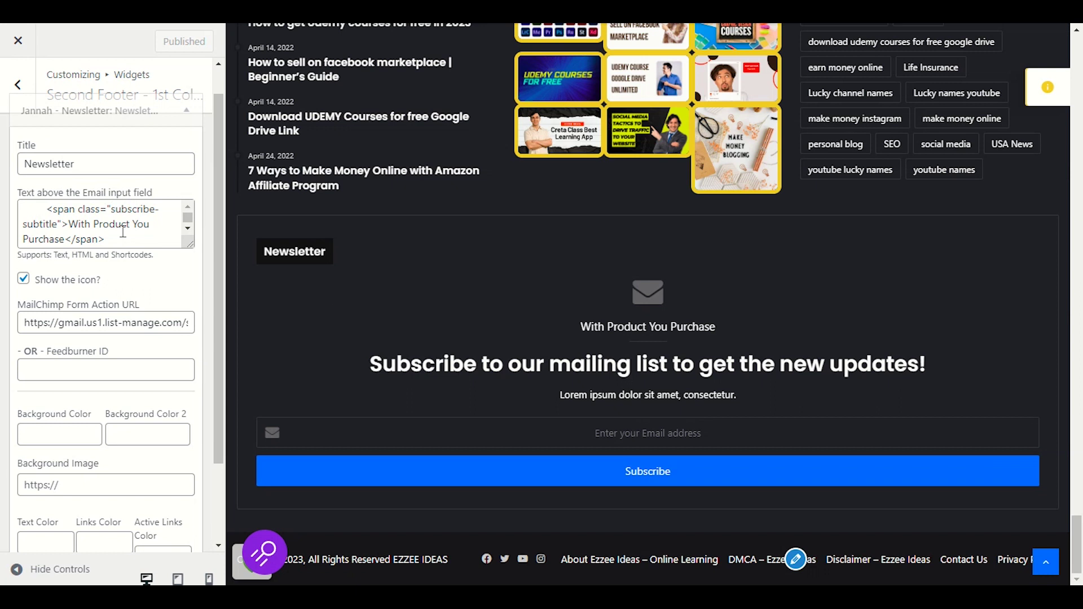
Replace 'With Product You Purchase' with 'Stay Updated' in the text above the email field
scroll(122, 232, "up", 1)
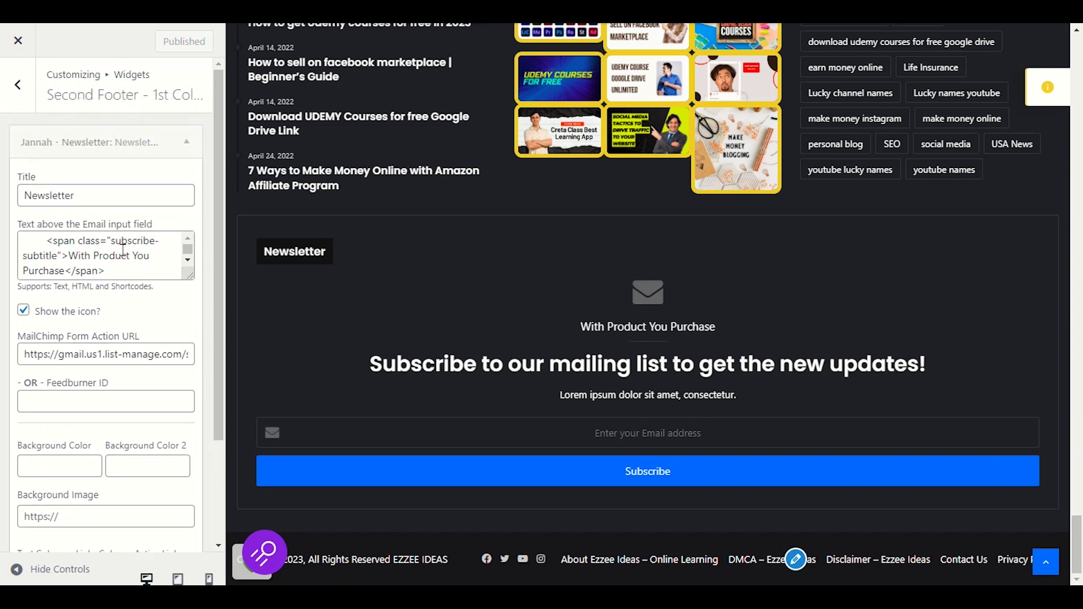
left_click(68, 255)
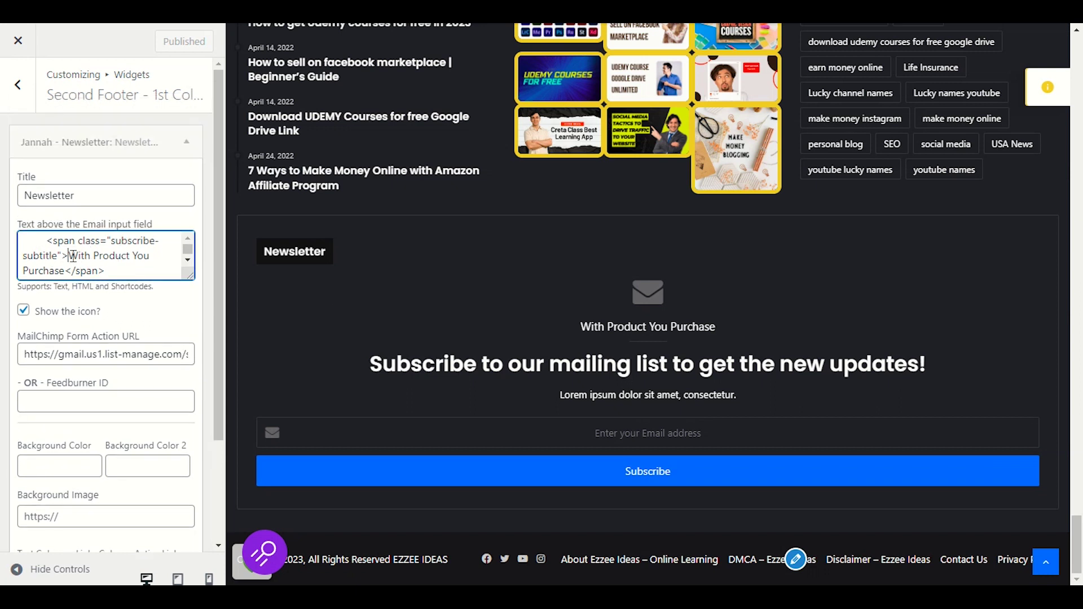
left_click_drag(723, 338, 382, 314)
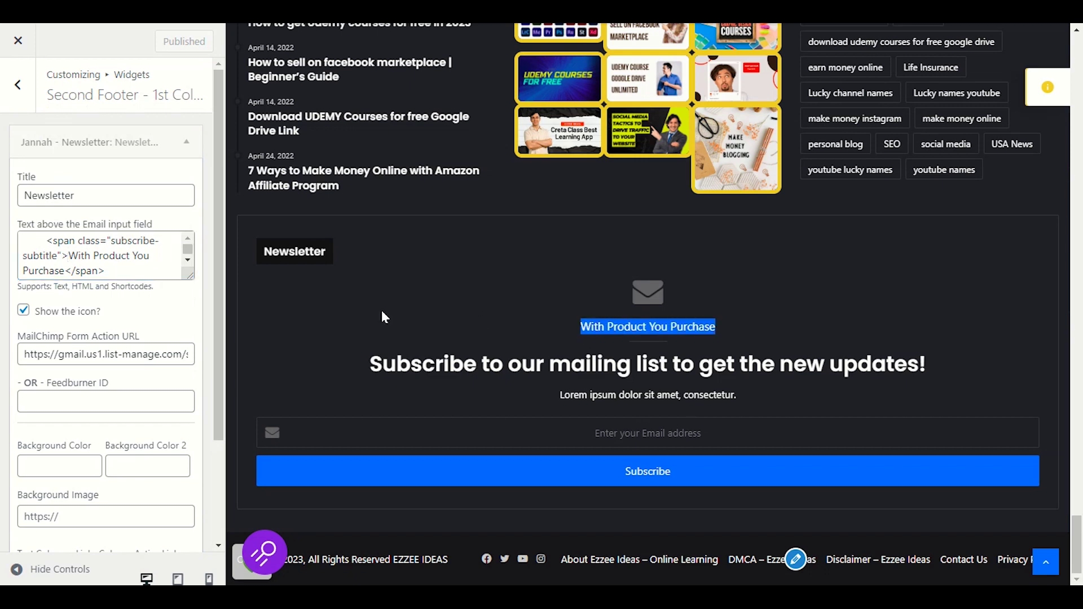
left_click(72, 258)
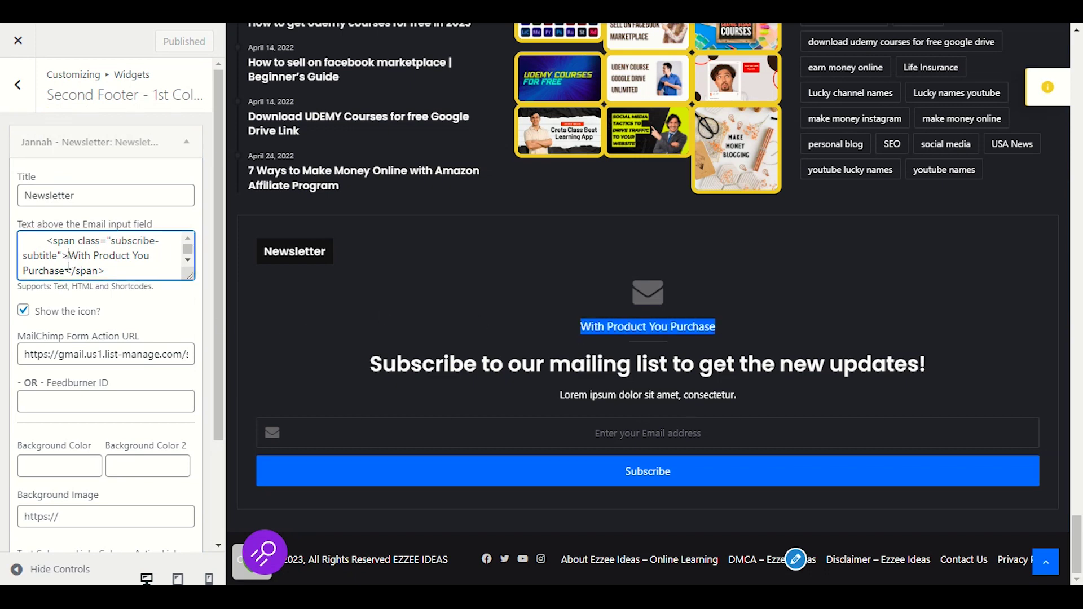
left_click(66, 265, "shift")
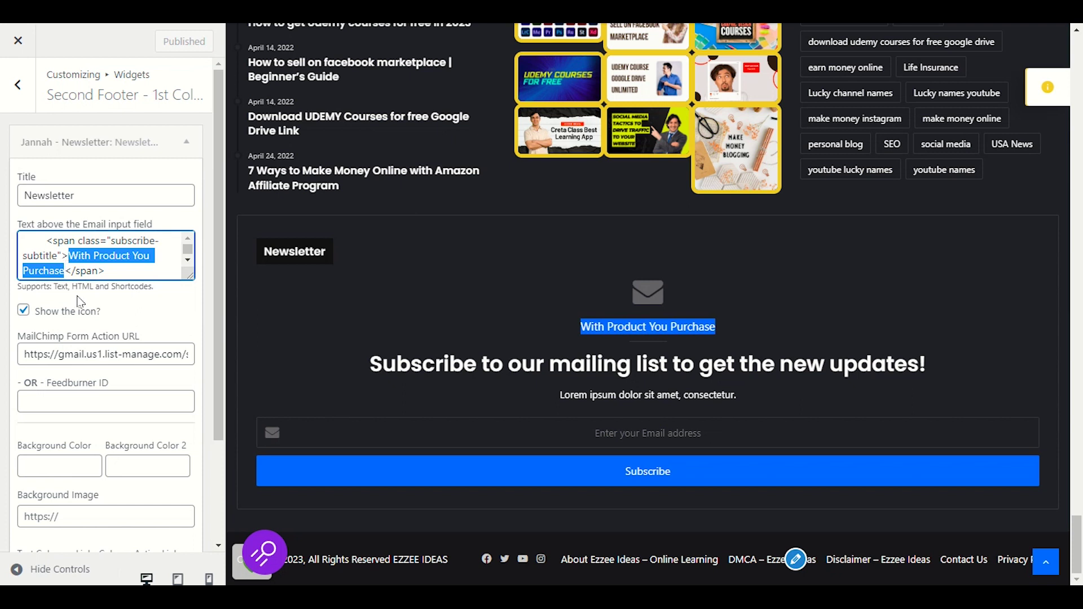
type("Stay")
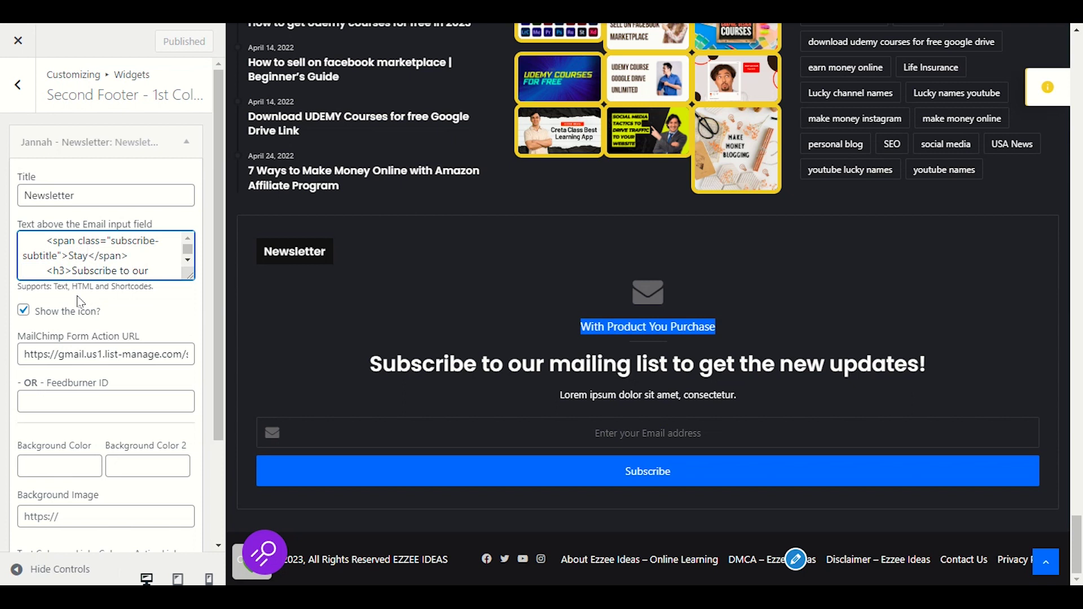
type(" Updated")
left_click(315, 313)
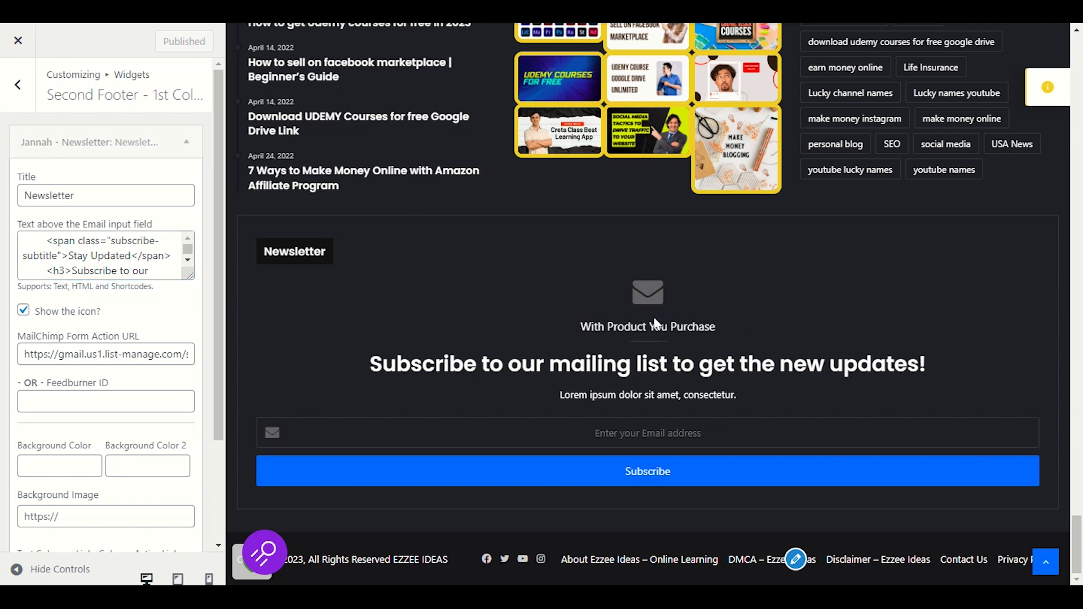
left_click_drag(737, 325, 536, 330)
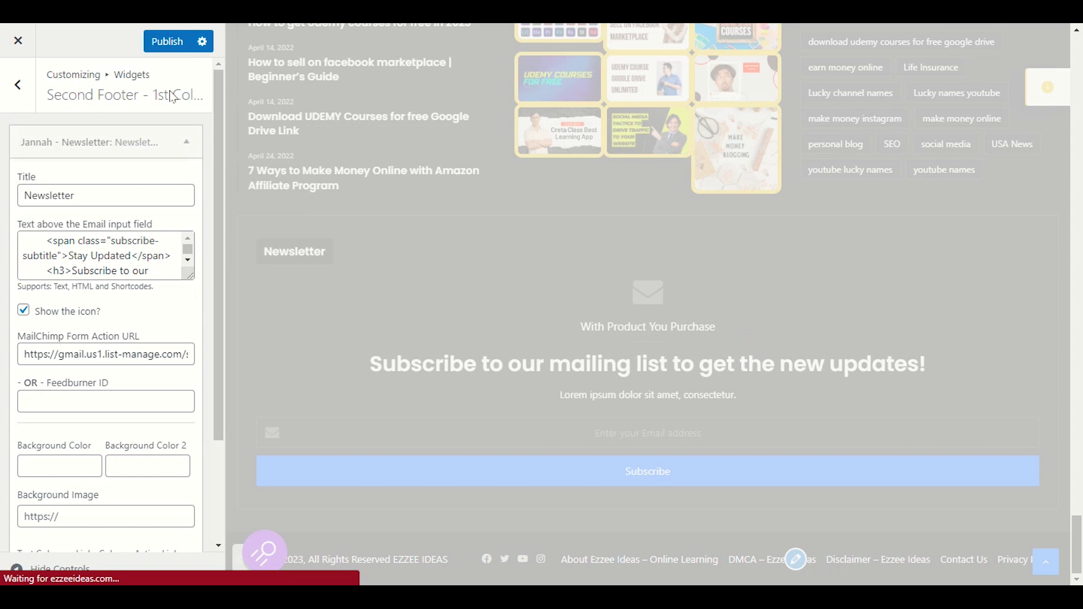
Publish the edit and check the 'Stay Updated' subtitle in the footer preview
left_click(161, 41)
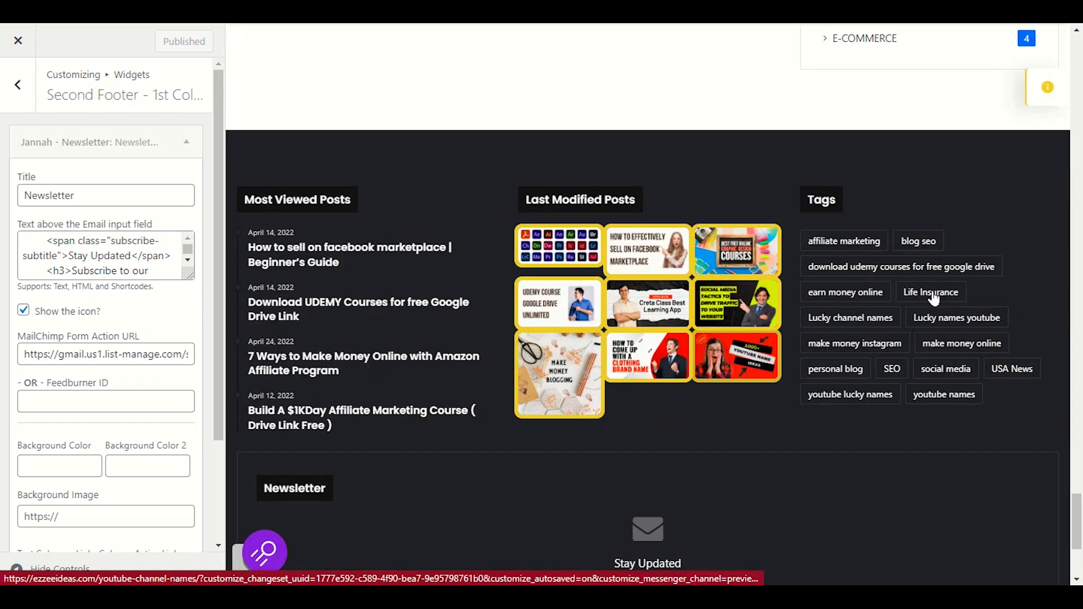
scroll(933, 295, "down", 4)
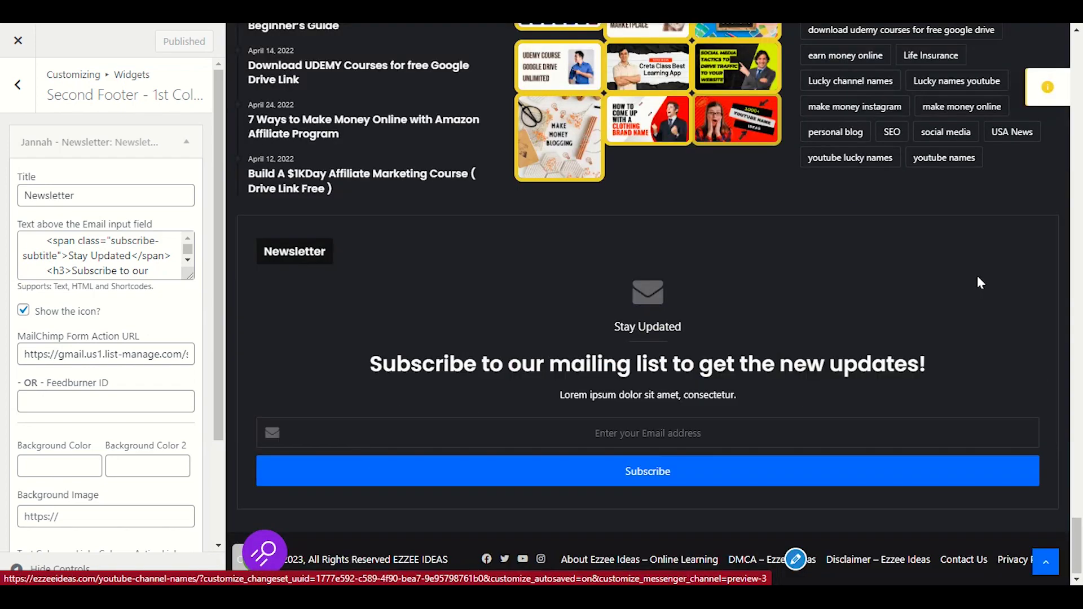
left_click_drag(632, 331, 693, 331)
left_click(656, 324)
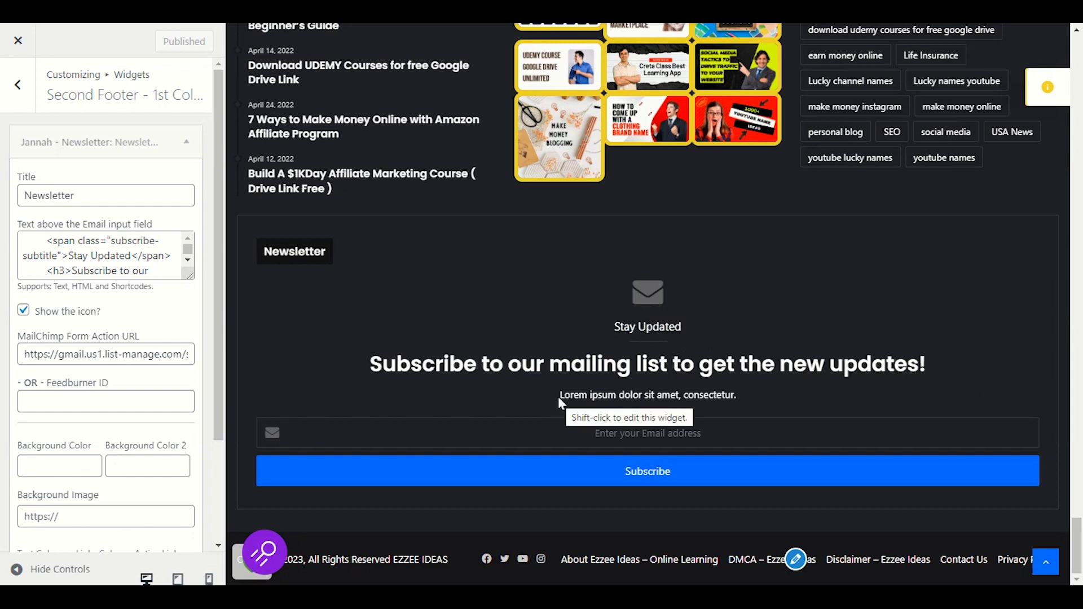
Locate the Lorem ipsum paragraph in the preview and in the widget's intro text
left_click_drag(560, 395, 773, 408)
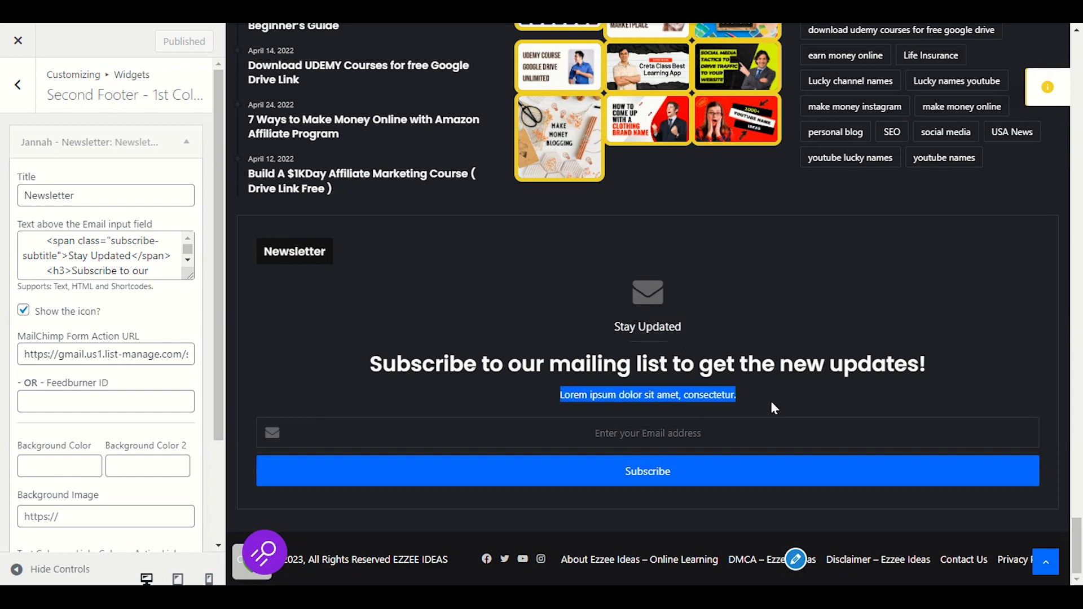
left_click(729, 393)
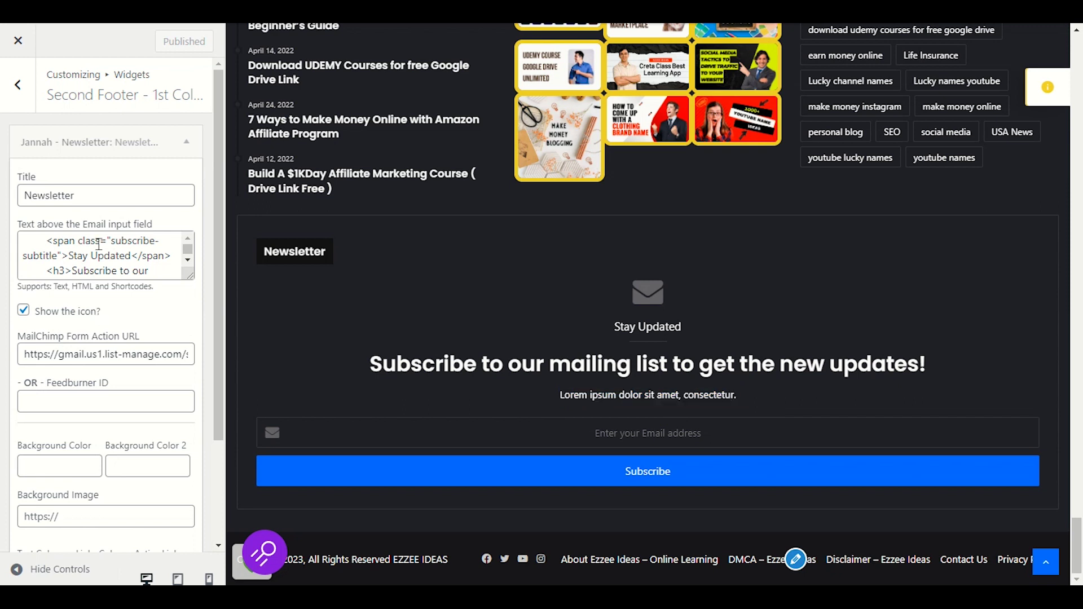
scroll(99, 258, "down", 1)
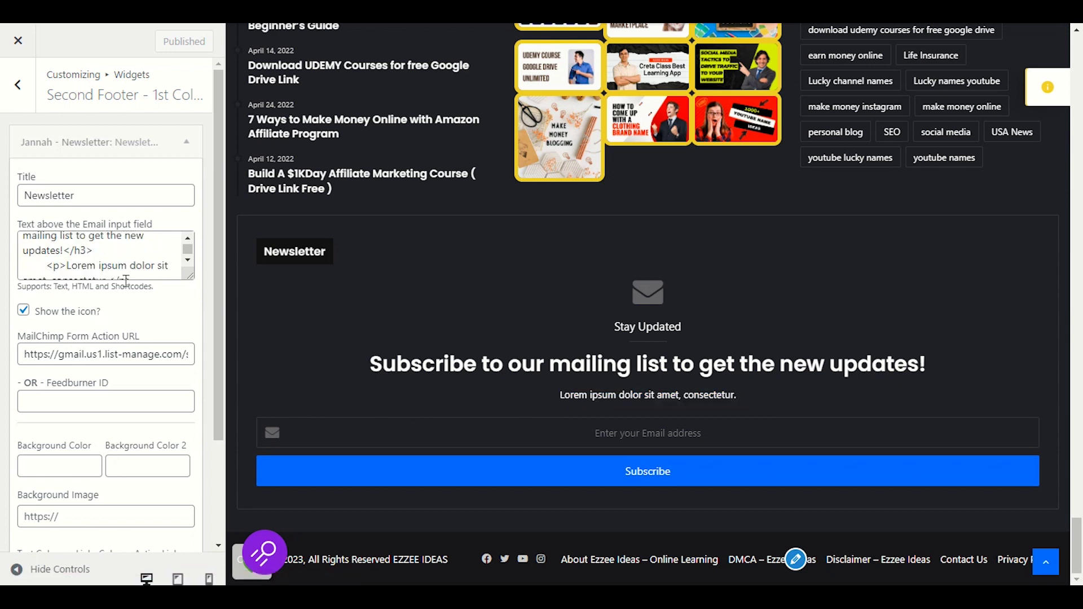
scroll(126, 282, "down", 1)
scroll(107, 211, "down", 1)
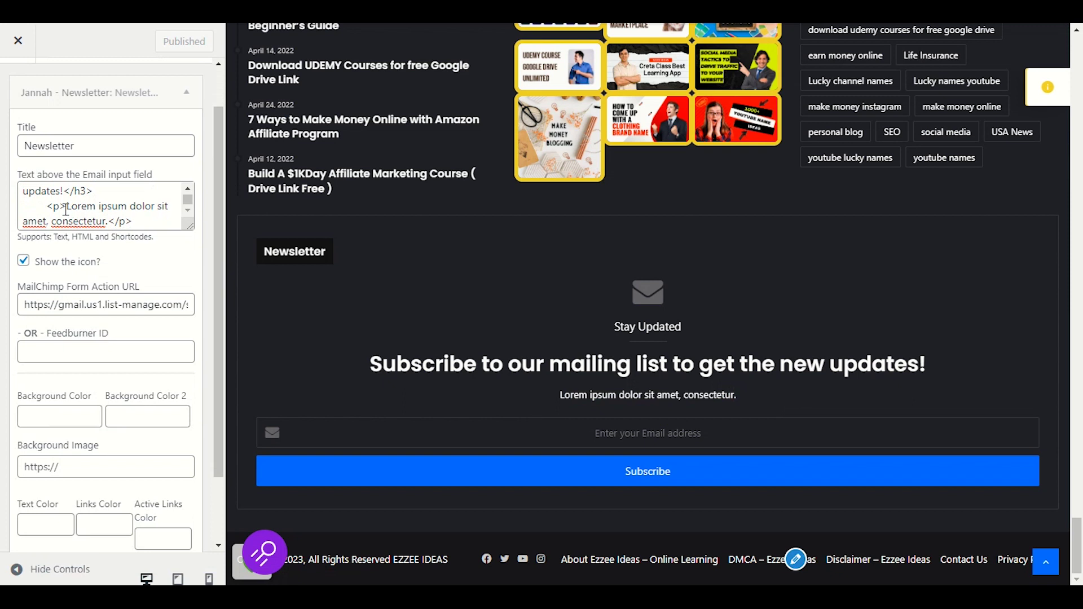
left_click_drag(67, 209, 106, 215)
left_click_drag(737, 394, 557, 395)
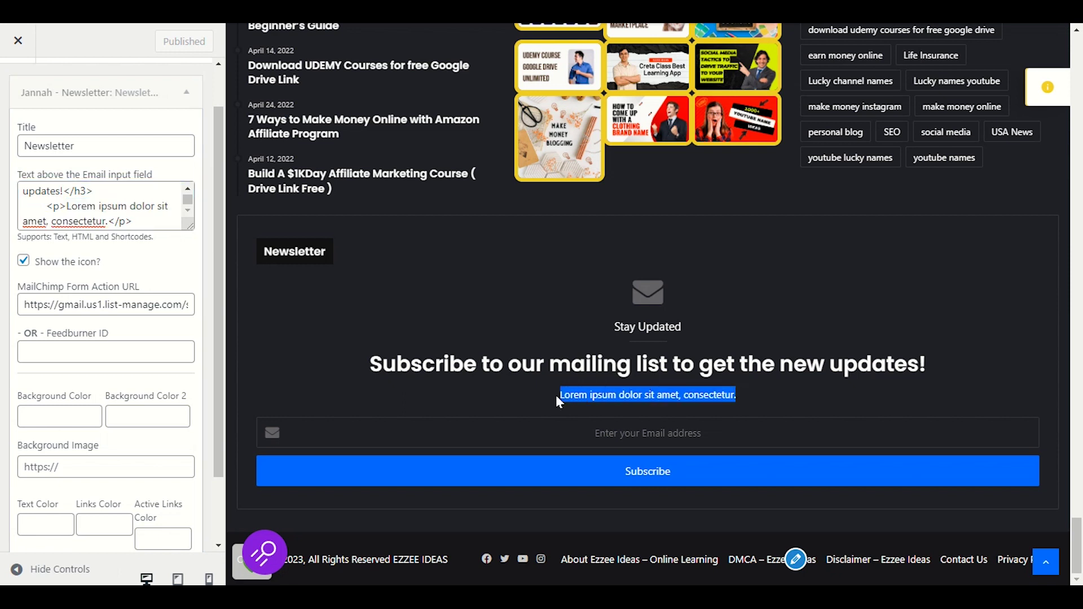
left_click(595, 398)
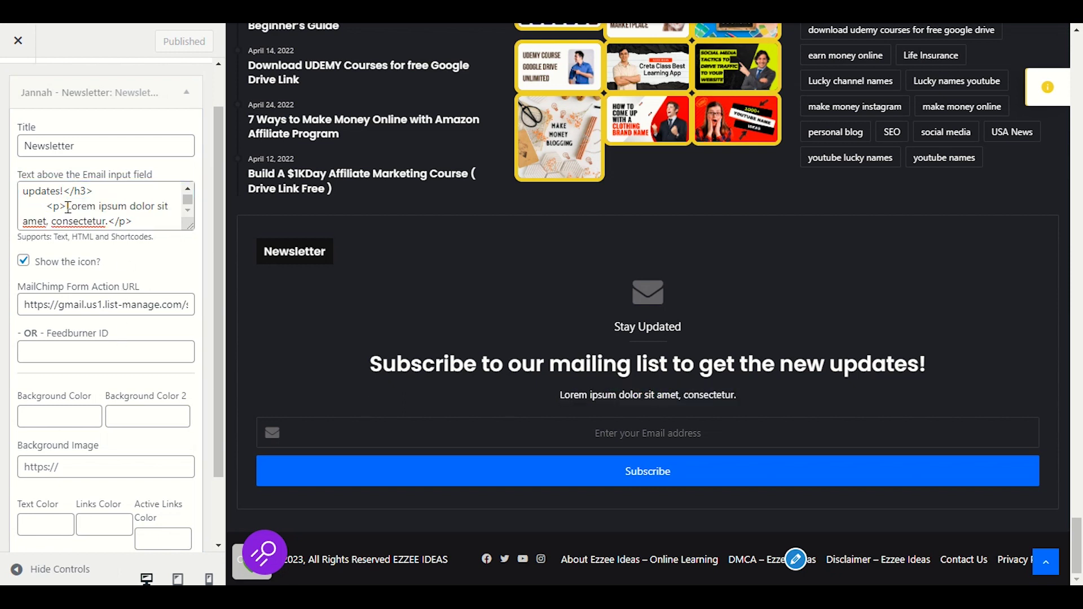
Replace it with 'Subscribe My Newsletter.', correcting the 'Newslatter' typo
left_click_drag(67, 207, 99, 215)
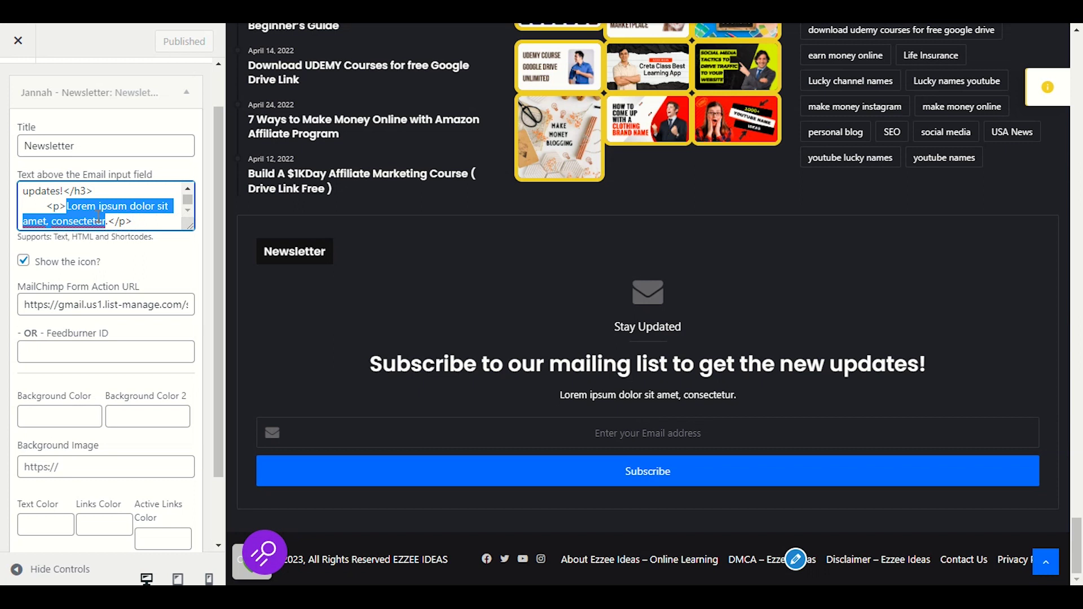
type("Sub")
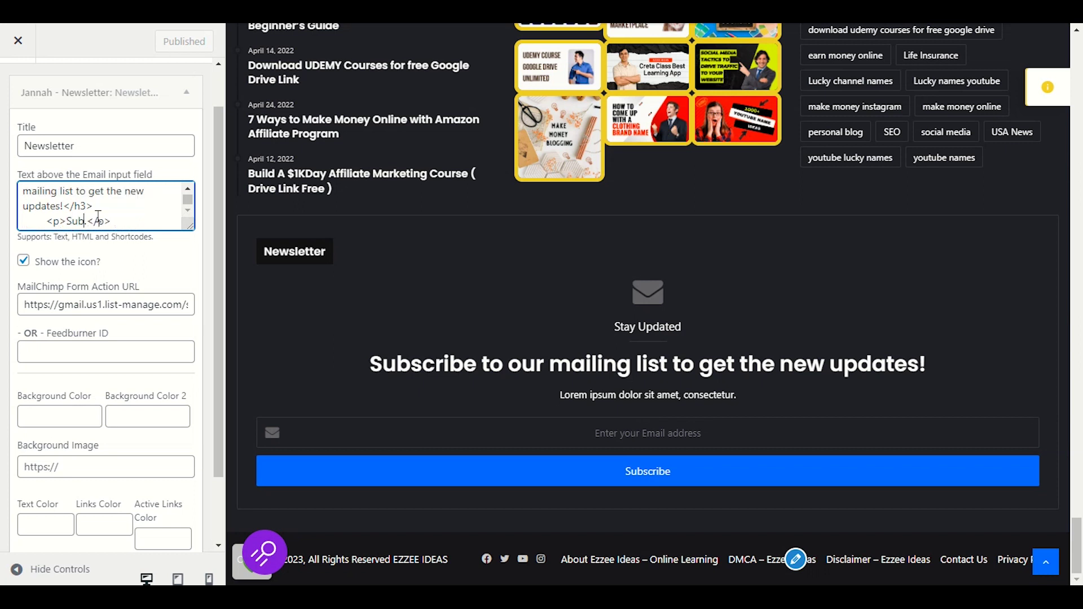
type("scribe My News")
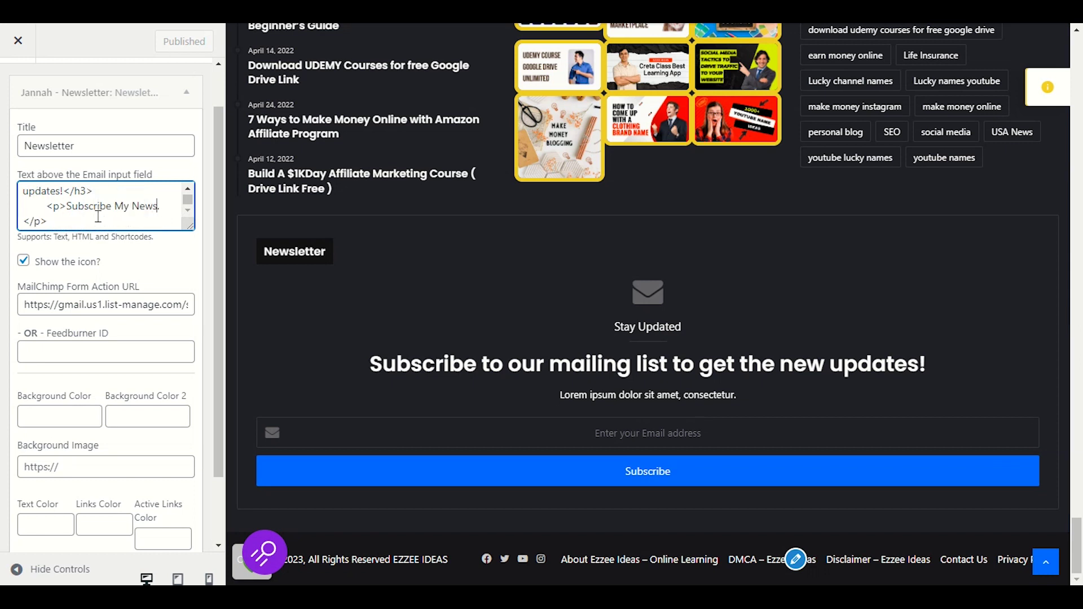
type("latter.")
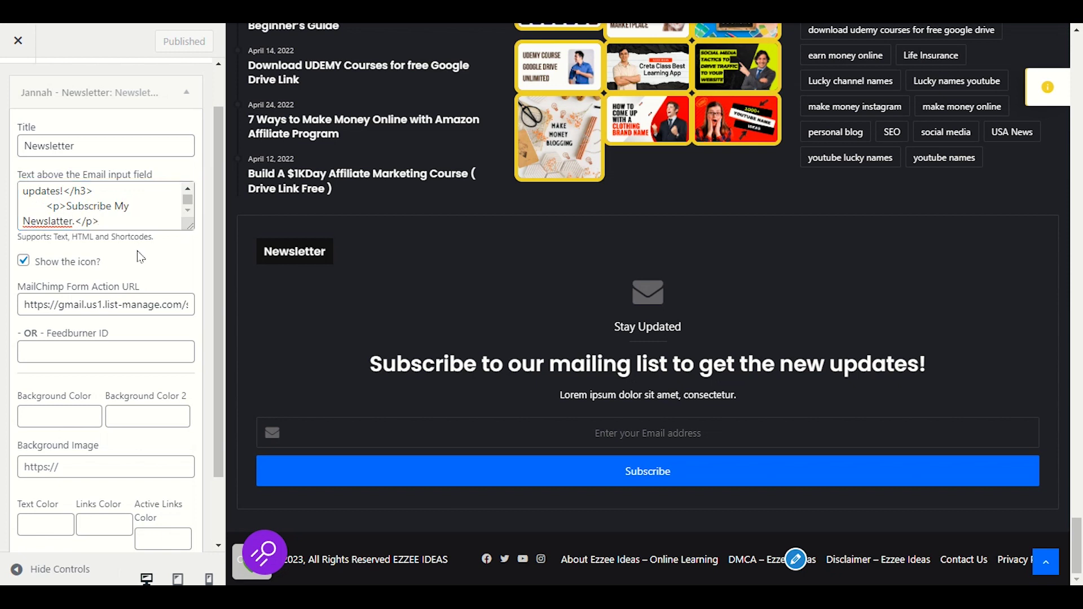
right_click(53, 224)
left_click(100, 241)
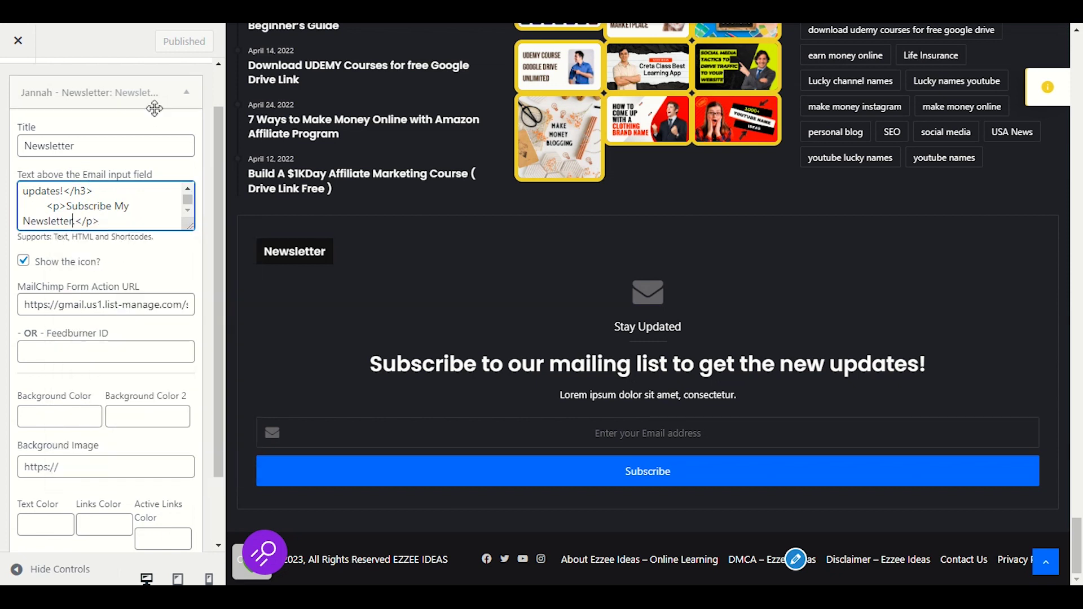
type(".")
left_click(179, 78)
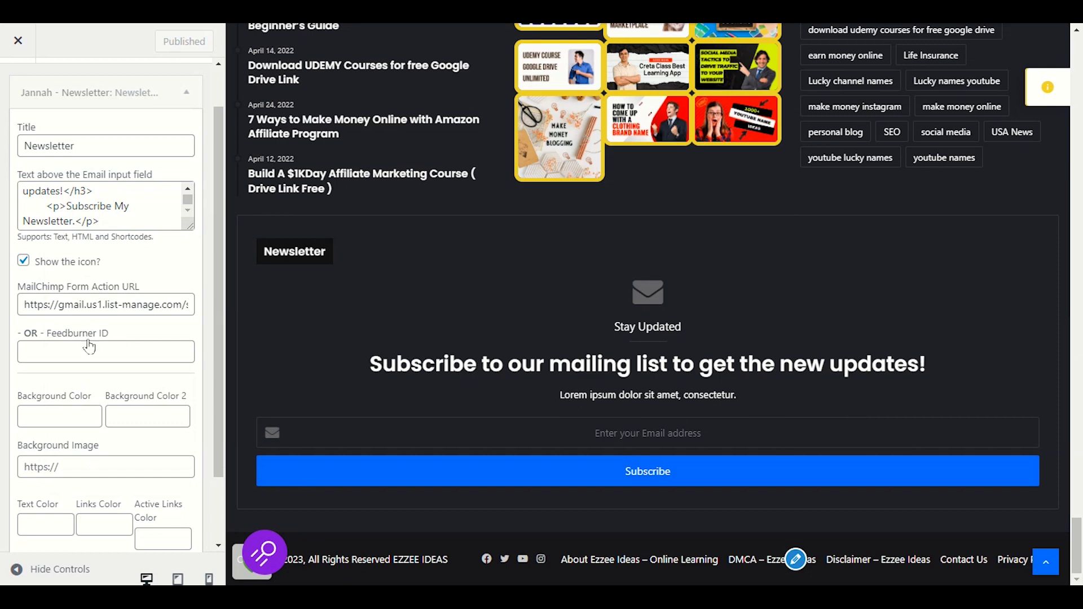
Apply and publish the paragraph change, then verify 'Subscribe My Newsletter.' in the footer preview
left_click(79, 210)
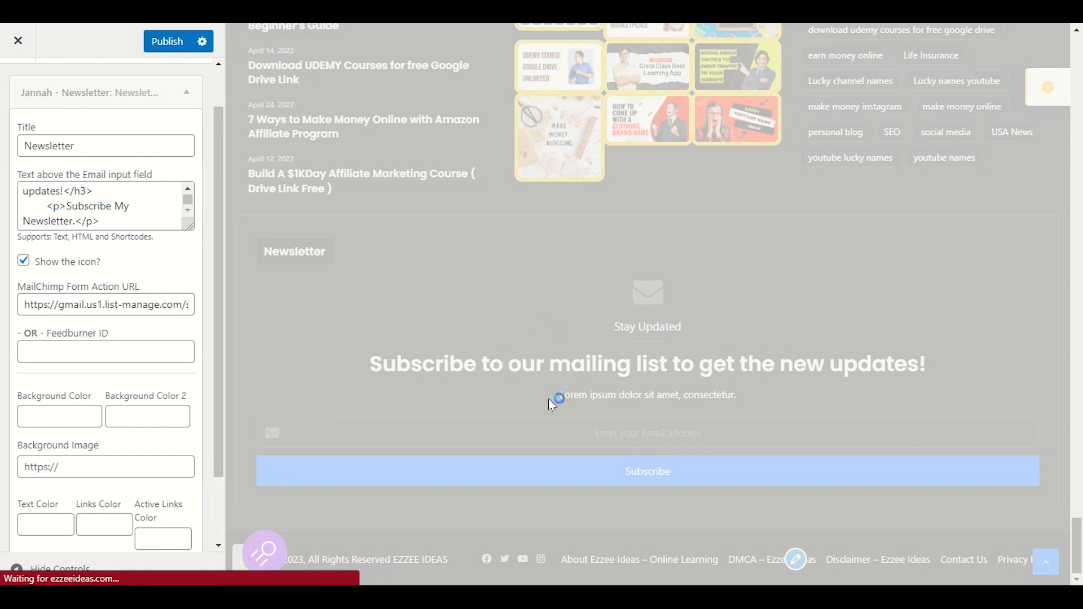
left_click(157, 48)
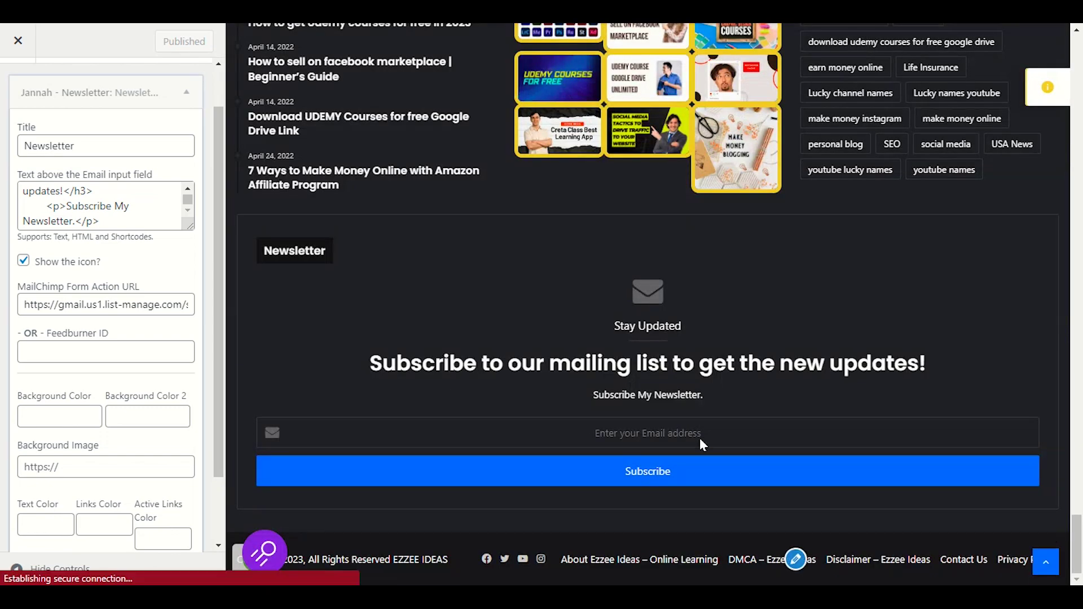
left_click_drag(705, 394, 590, 399)
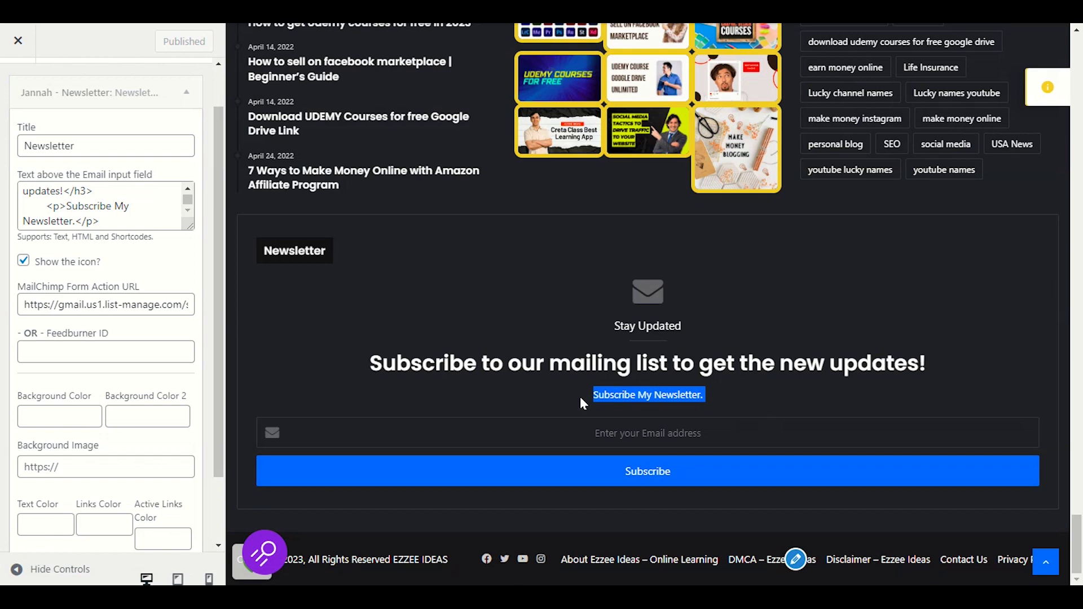
left_click(732, 395)
scroll(124, 303, "down", 1)
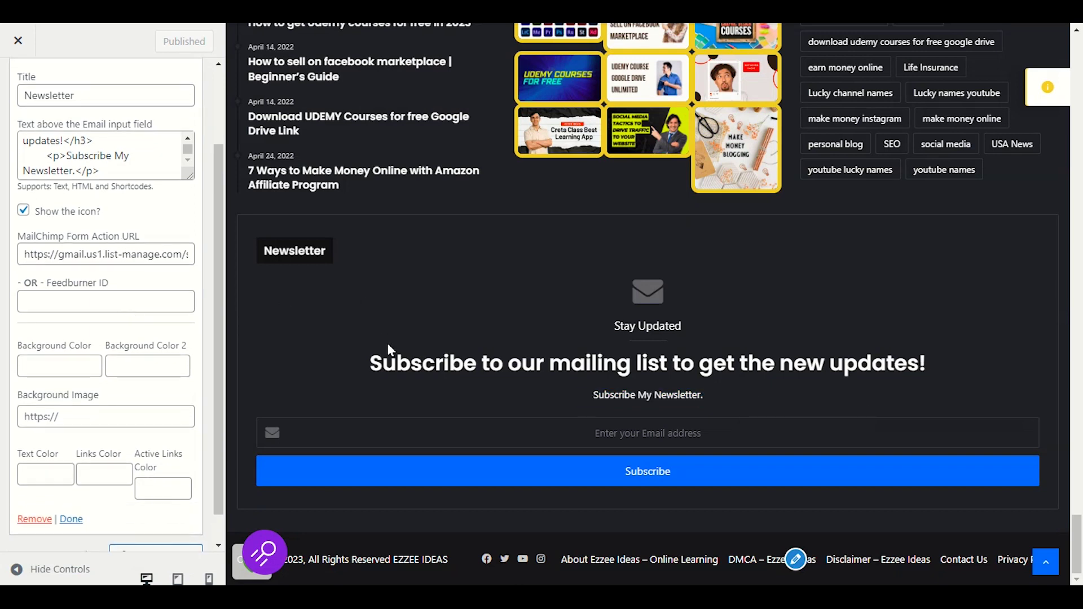
scroll(375, 364, "up", 10)
scroll(384, 386, "up", 5)
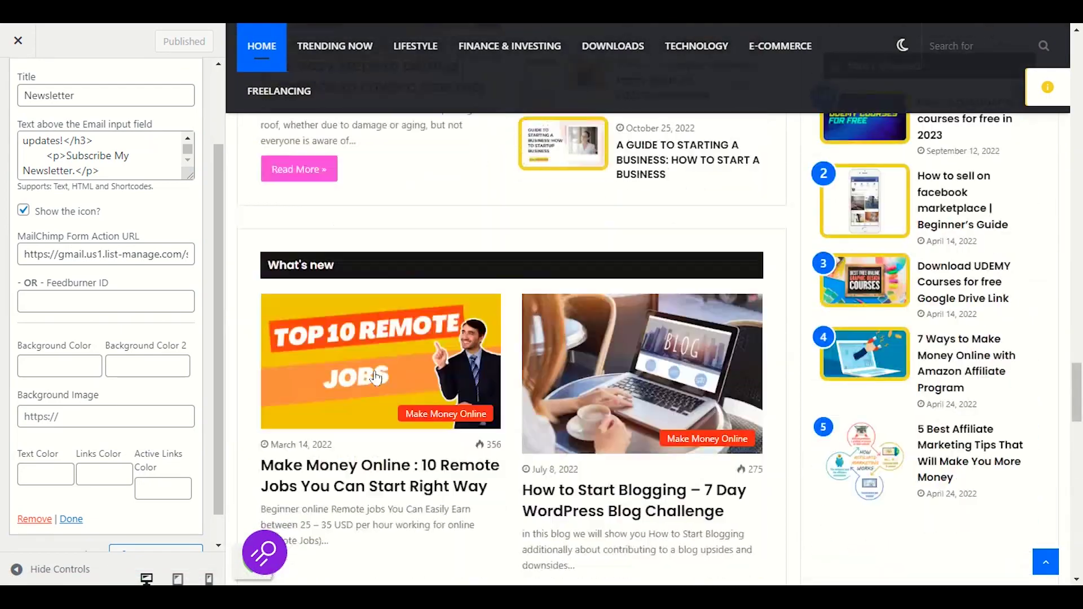
scroll(383, 375, "down", 6)
scroll(383, 375, "down", 10)
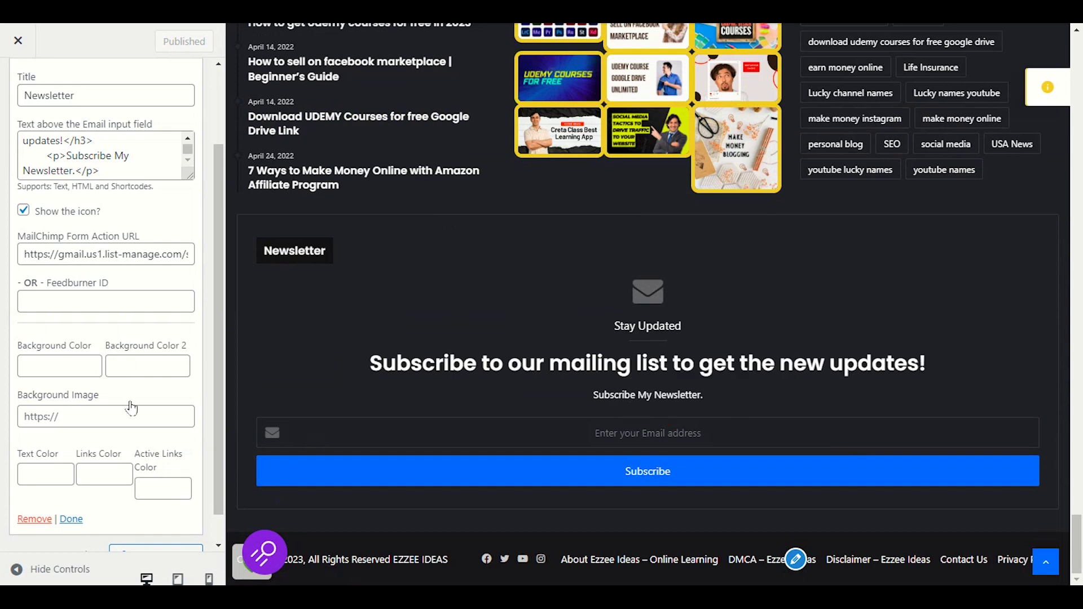
scroll(133, 407, "up", 2)
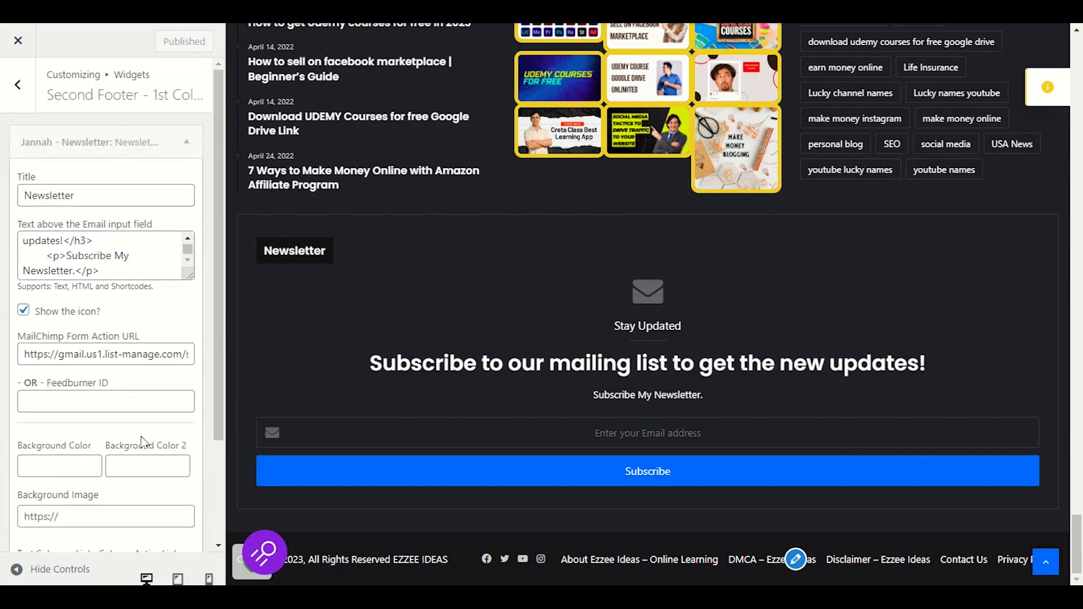